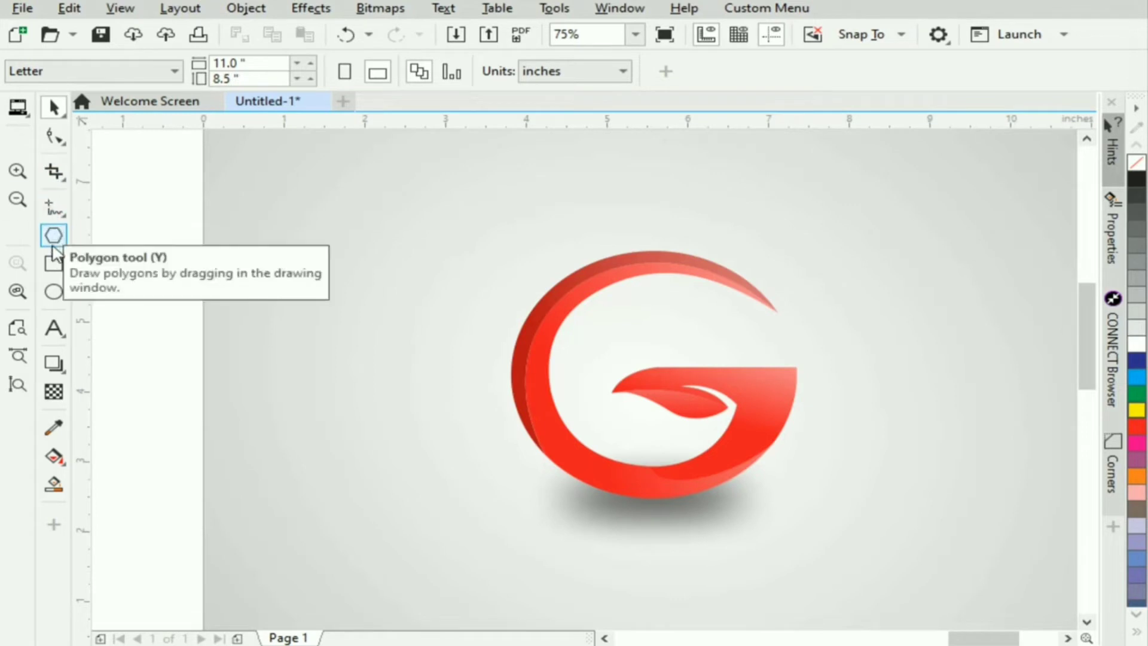
# - Draw a circle around the G logo and fit it to the outer edge at about 3.59 inches in diameter
pyautogui.click(54, 291)
pyautogui.moveTo(651, 381); pyautogui.dragTo(799, 464)
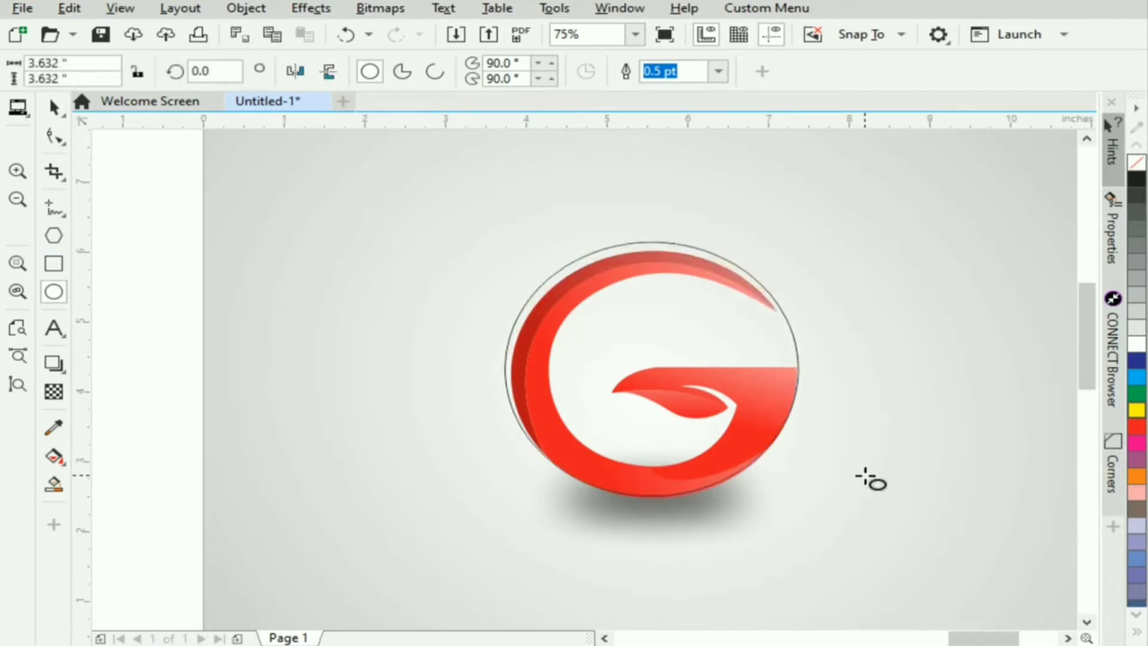
pyautogui.press('Down')
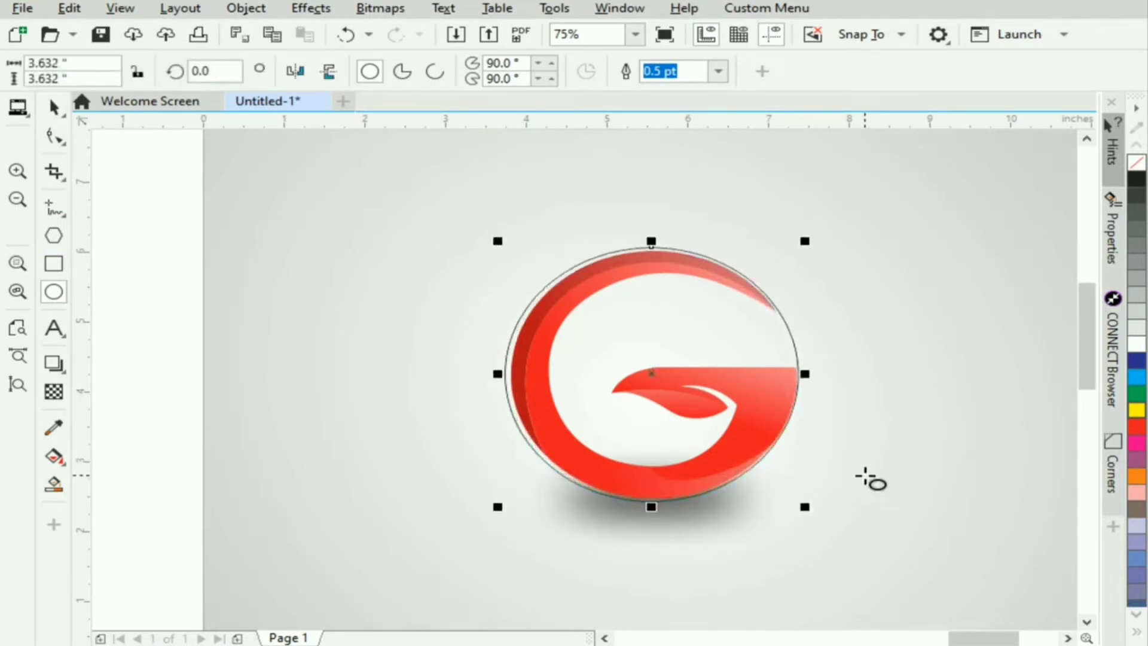
pyautogui.press('Right')
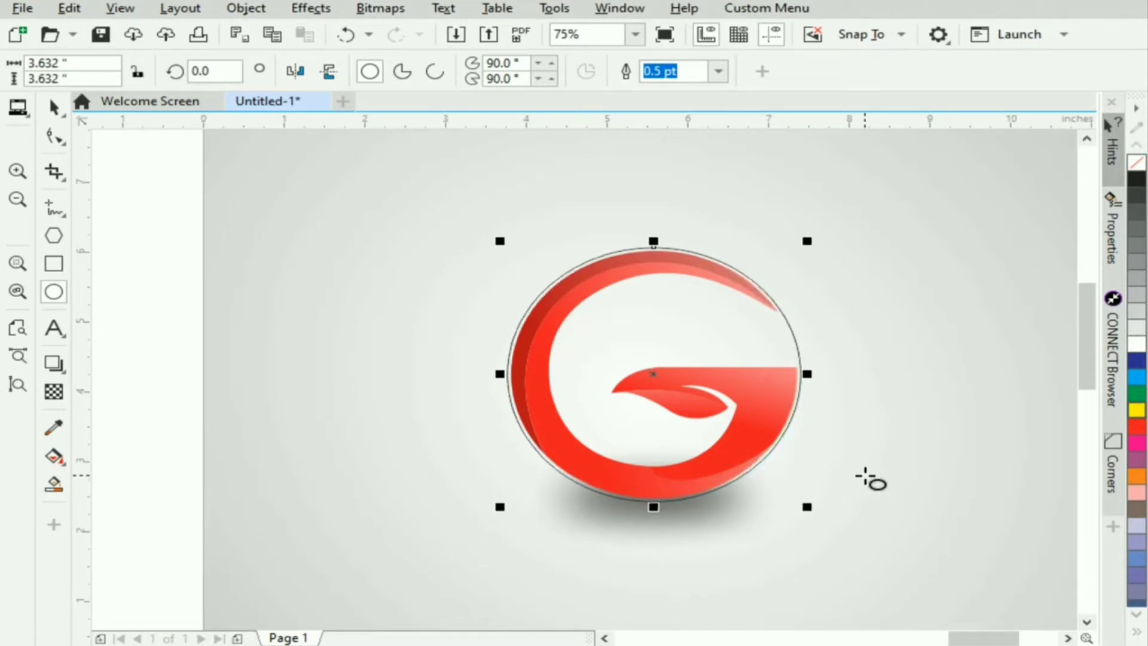
pyautogui.click(53, 108)
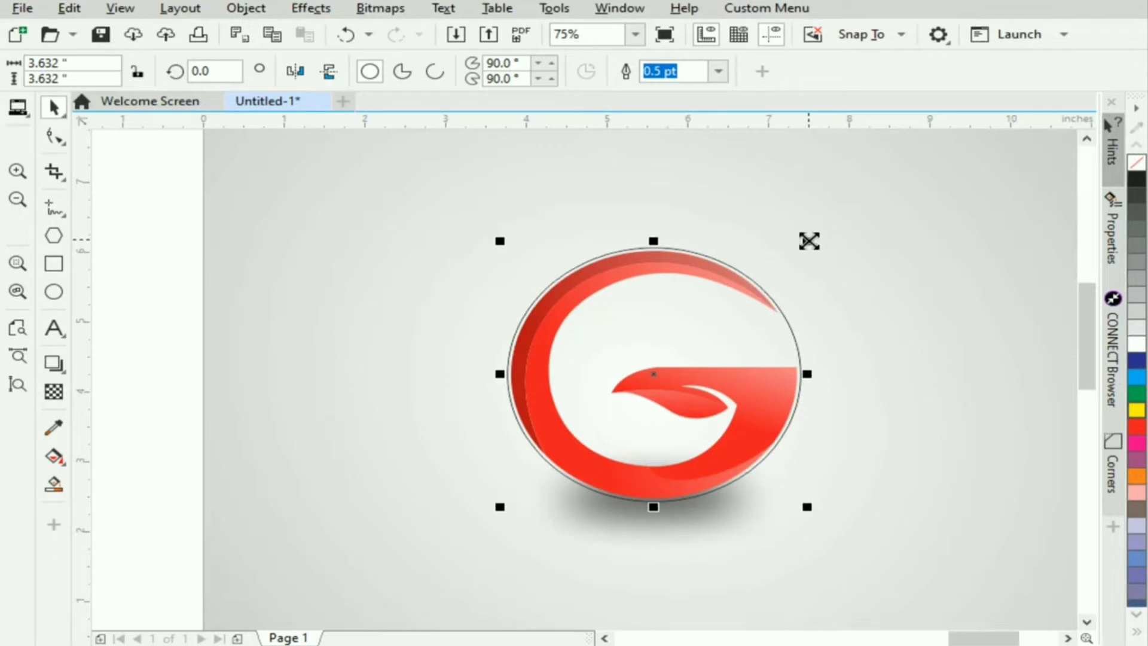
pyautogui.moveTo(810, 241); pyautogui.dragTo(806, 243)
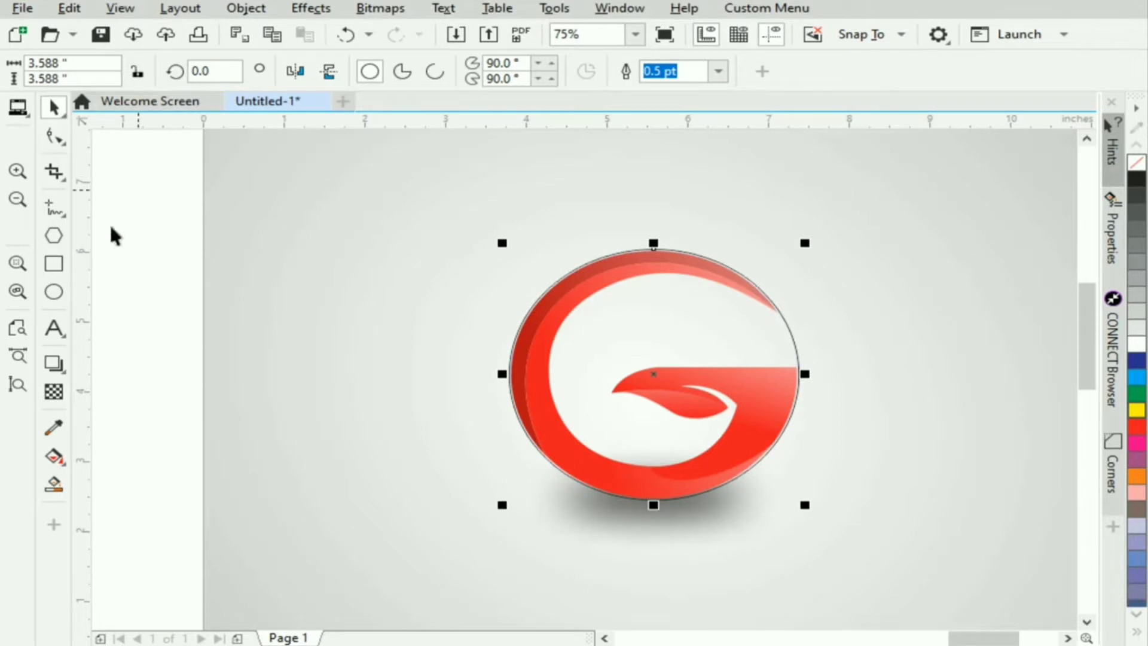
# - Draw a rectangle about 2.49 by 0.76 inches across the G's right-hand opening, overlapping the circle's edge
pyautogui.click(54, 263)
pyautogui.moveTo(779, 314)
pyautogui.mouseDown()
pyautogui.moveTo(861, 376)
pyautogui.moveTo(987, 383)
pyautogui.moveTo(1018, 354)
pyautogui.moveTo(979, 365)
pyautogui.mouseUp()
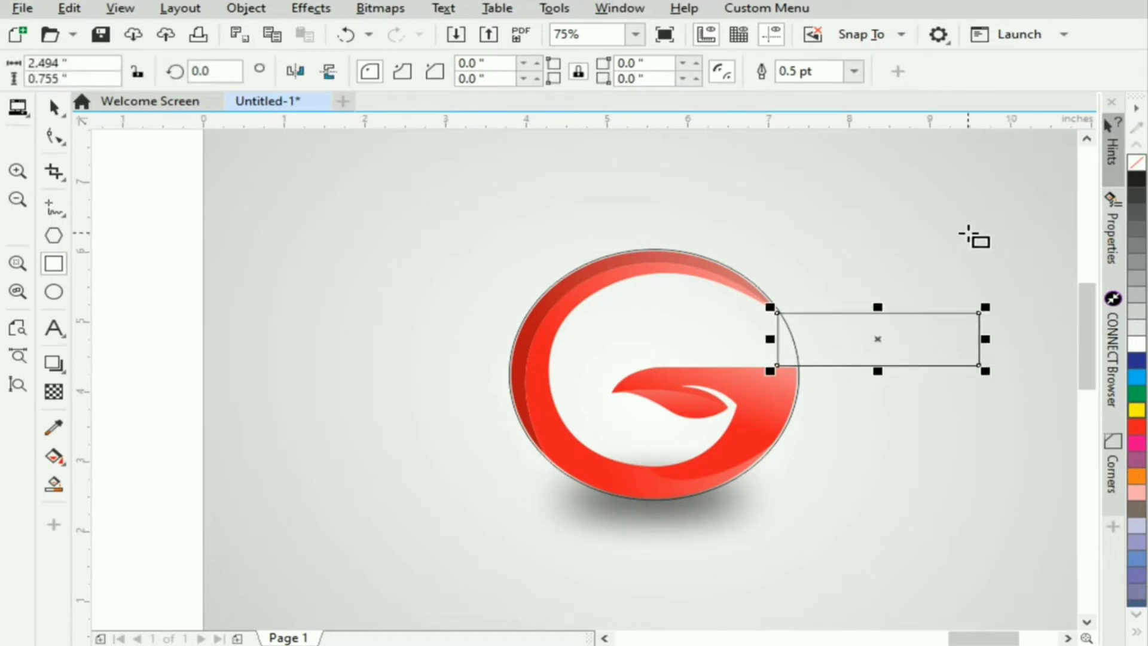
pyautogui.press('Left')
pyautogui.press('Left')
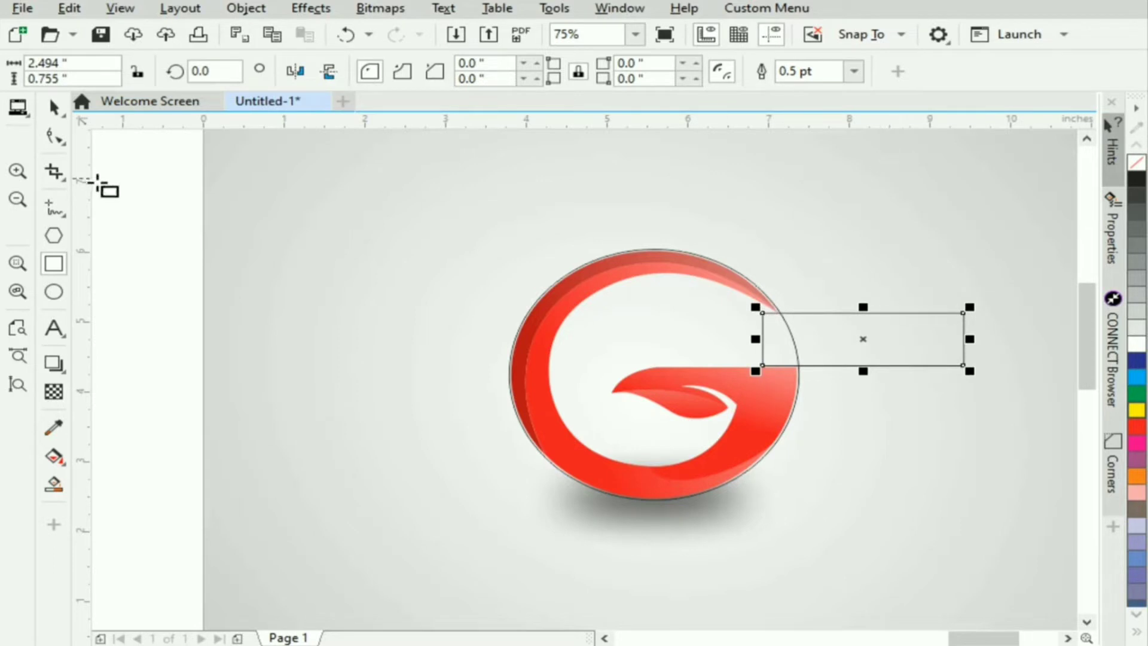
# - Cut the rectangle out of the circle to form the G's opening
pyautogui.click(53, 108)
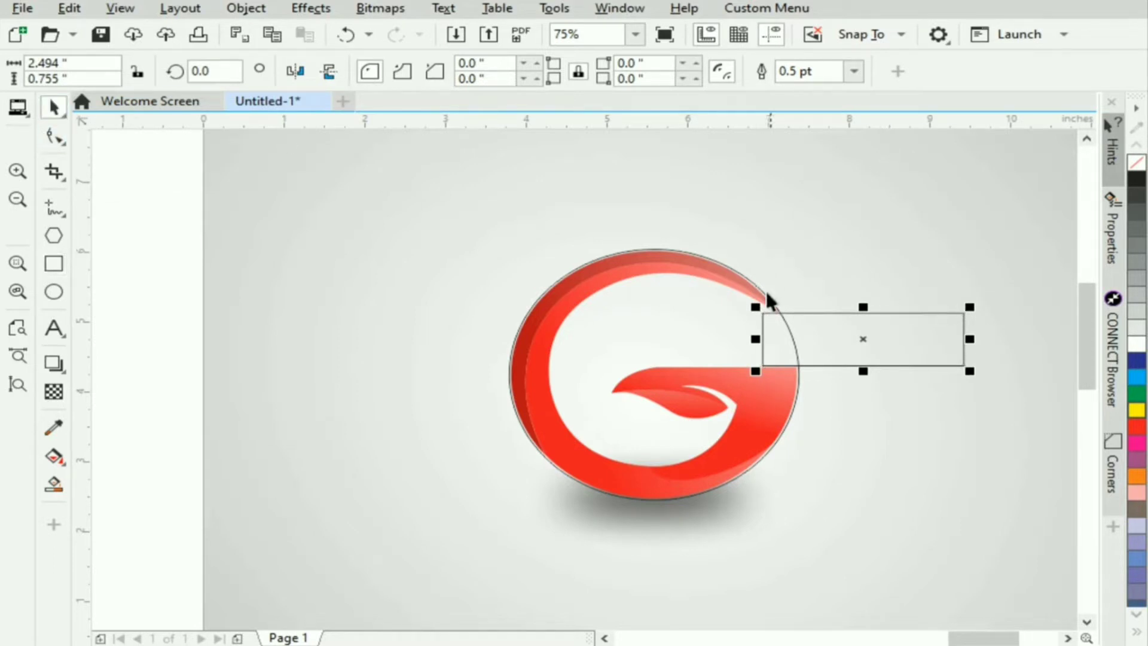
pyautogui.keyDown('shift'); pyautogui.click(682, 344); pyautogui.keyUp('shift')
pyautogui.click(500, 72)
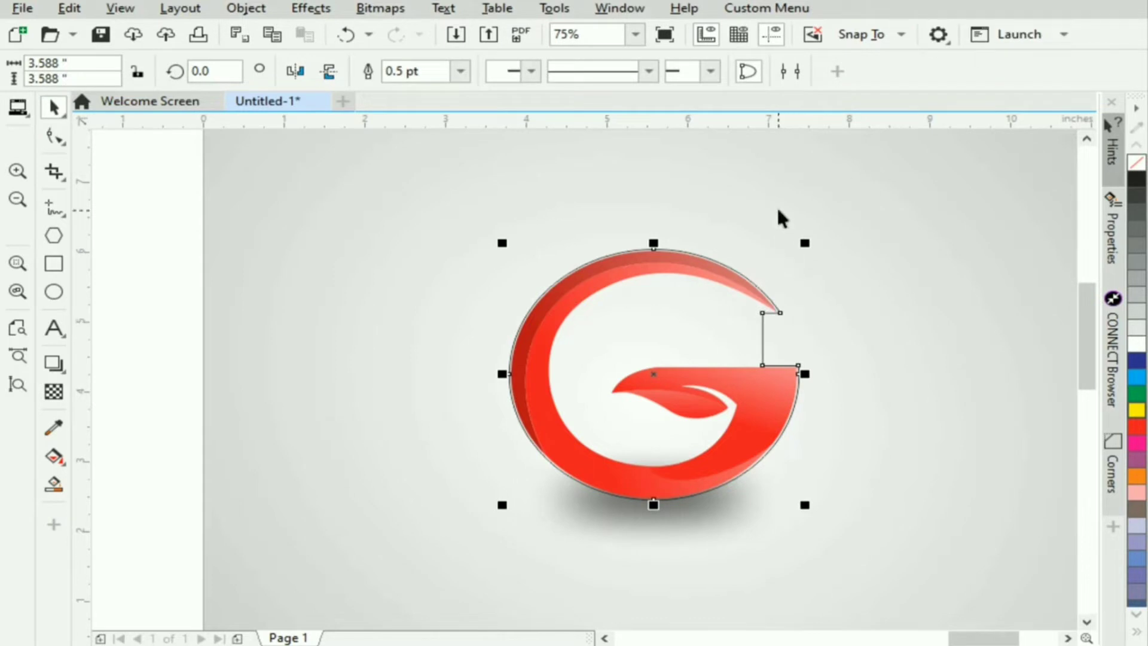
# - Move the opening's upper inner node to the G's upper-left inner edge and add nodes at its left and bottom inner edges
pyautogui.press('F10')
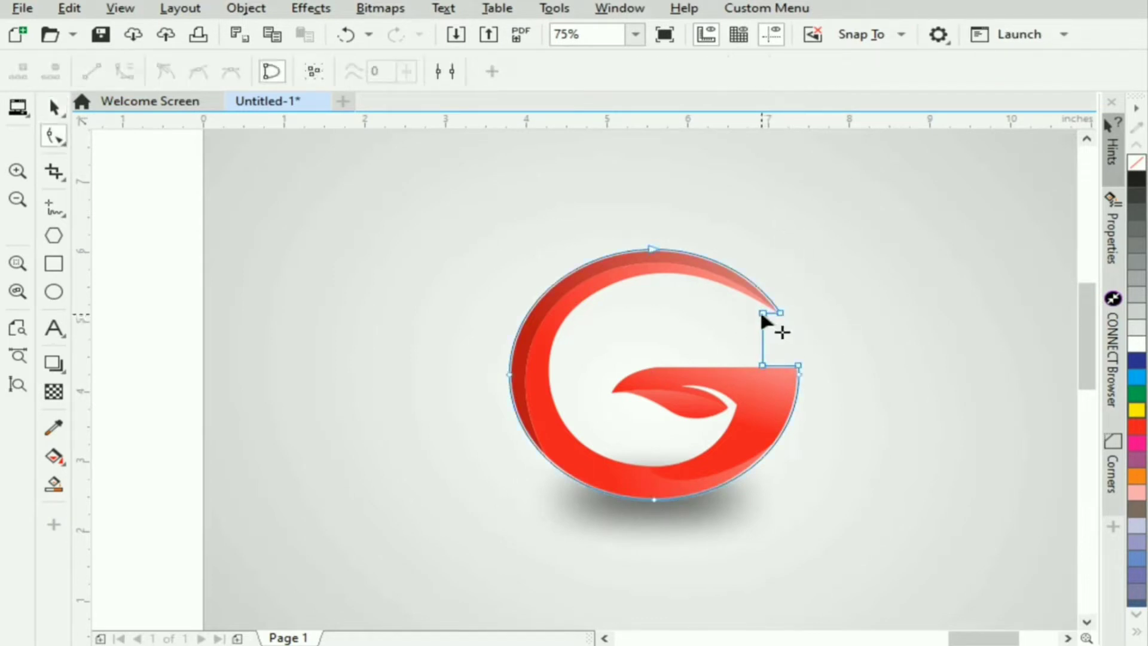
pyautogui.moveTo(763, 313); pyautogui.dragTo(606, 287)
pyautogui.doubleClick(669, 311)
pyautogui.moveTo(668, 311); pyautogui.dragTo(549, 382)
pyautogui.click(675, 372)
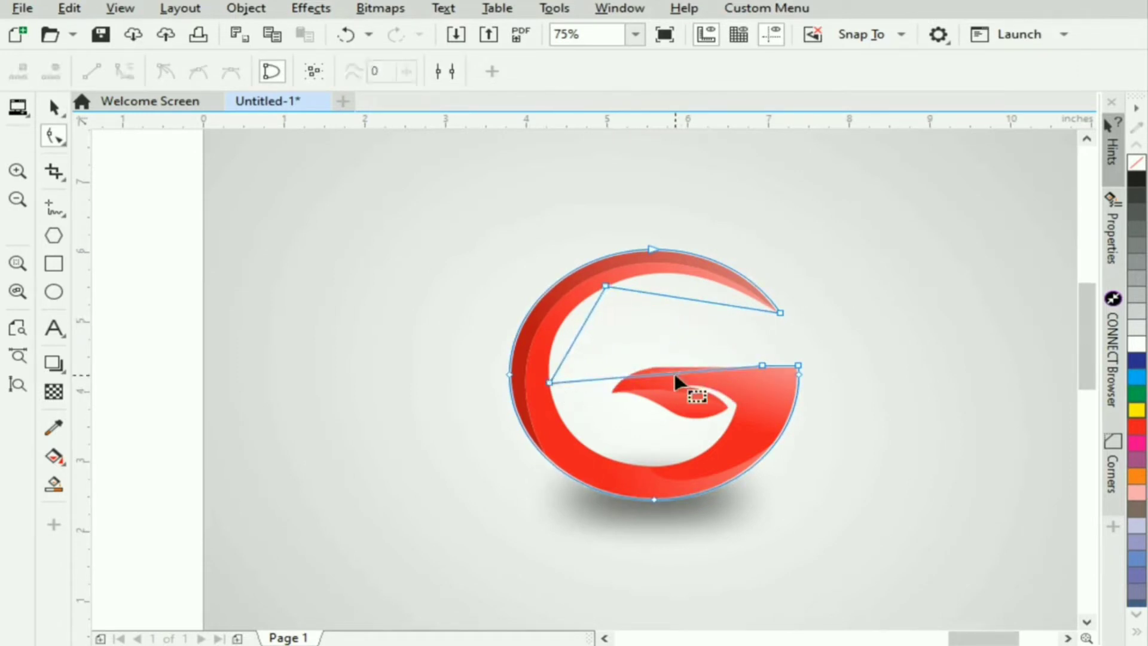
pyautogui.doubleClick(675, 371)
pyautogui.moveTo(675, 371); pyautogui.dragTo(667, 466)
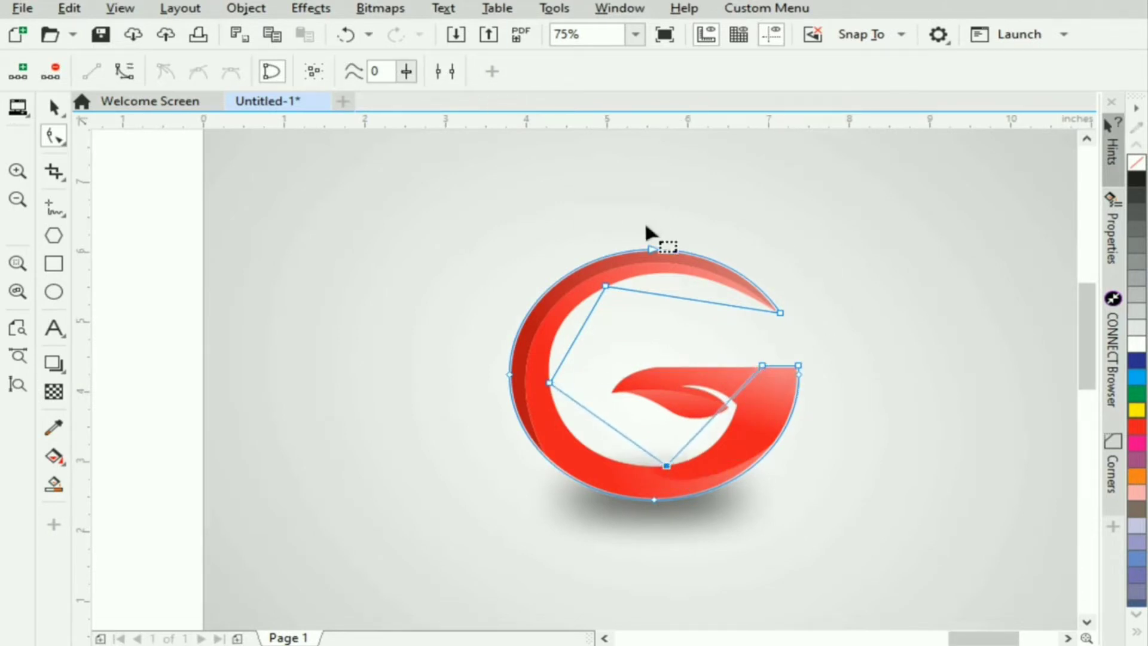
# - Convert the three straight inner segments along the top, upper left and lower left of the G to curves
pyautogui.click(683, 302)
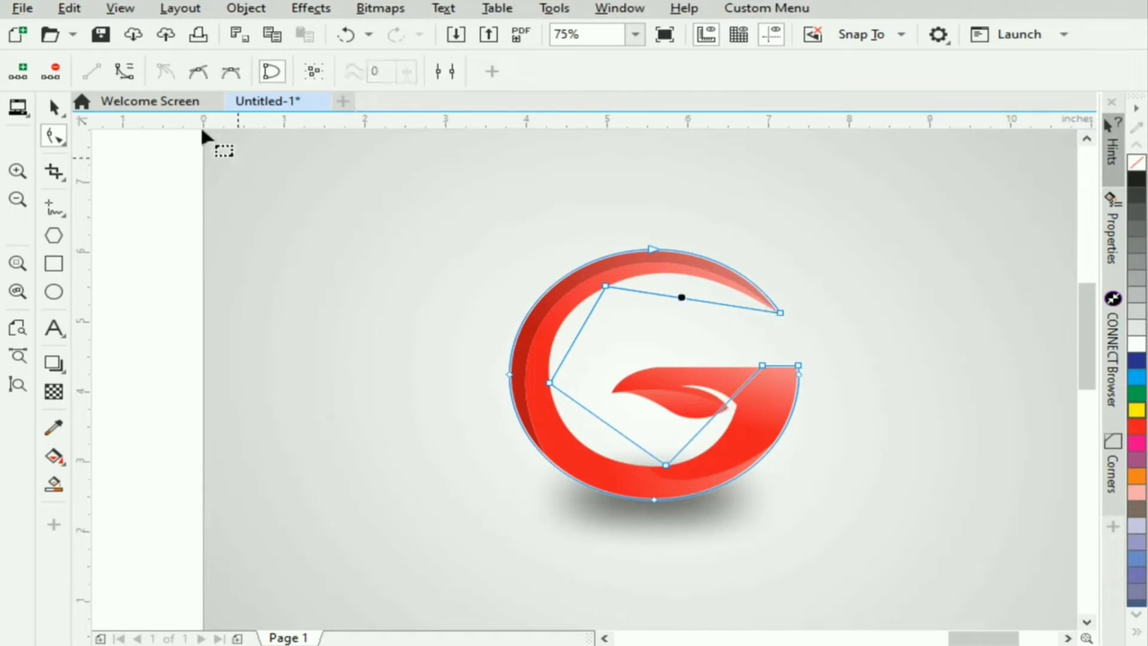
pyautogui.click(587, 326)
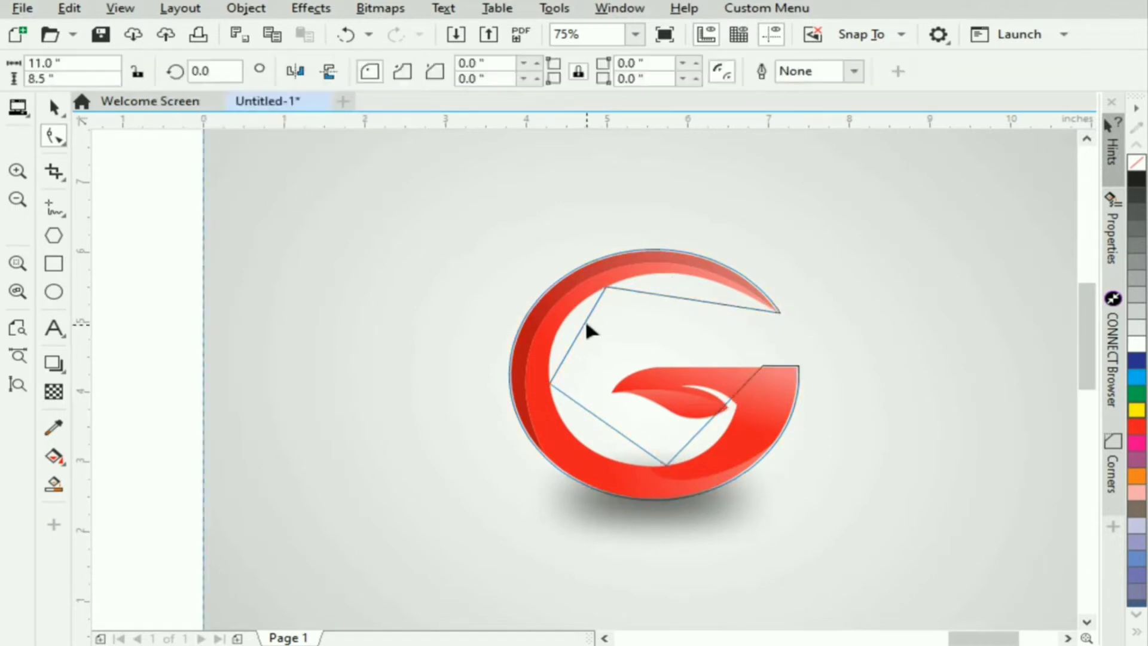
pyautogui.click(580, 328)
pyautogui.click(583, 322)
pyautogui.click(582, 326)
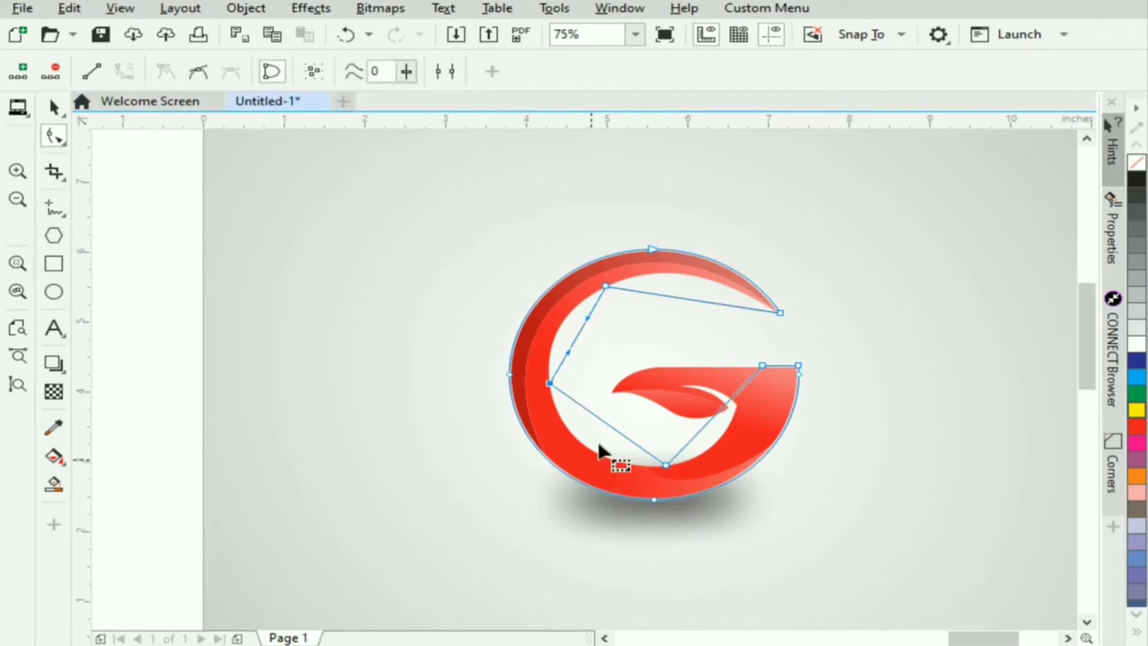
pyautogui.click(610, 425)
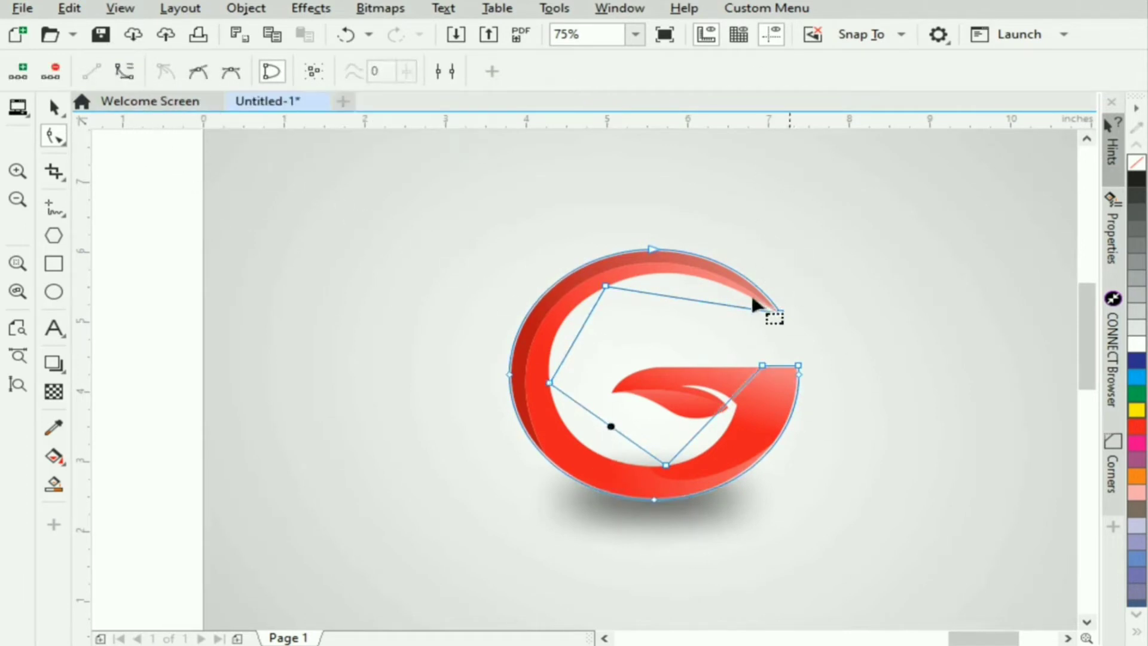
pyautogui.click(123, 71)
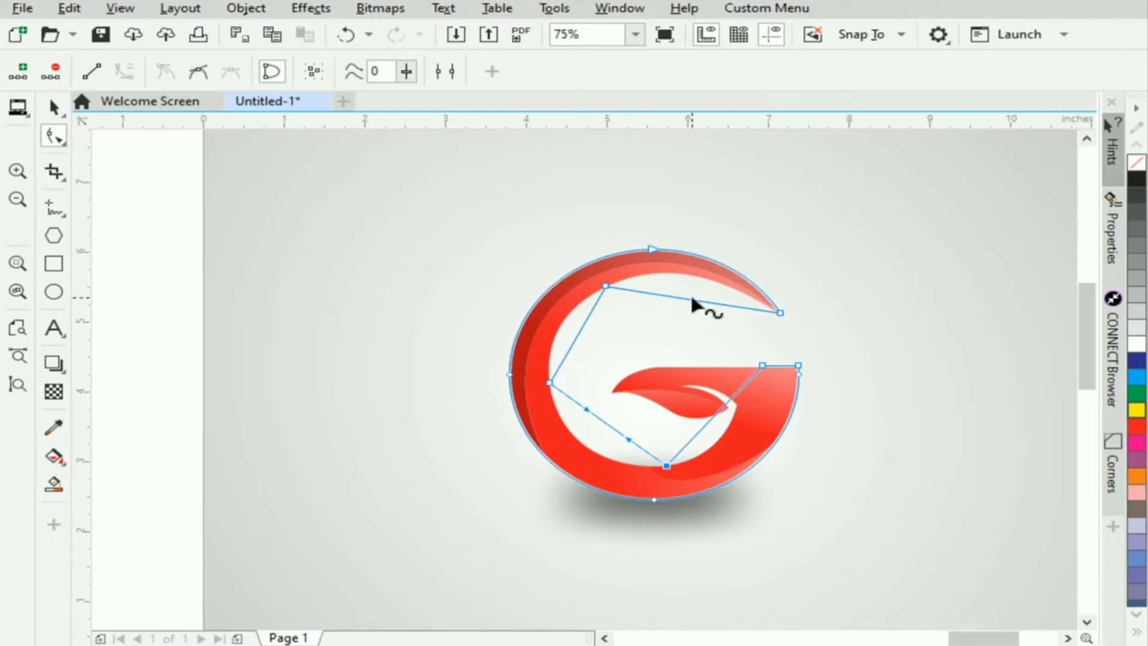
# - Bend the three inner segments to follow the G's inner edge and make the left inner node smooth
pyautogui.moveTo(689, 298); pyautogui.dragTo(688, 279)
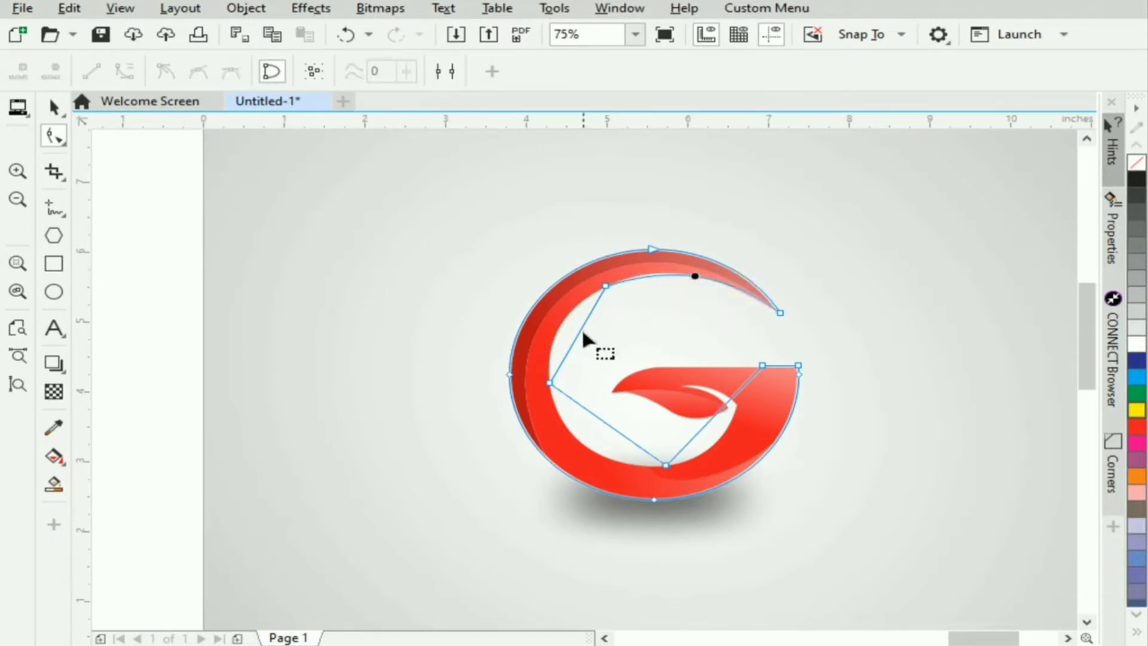
pyautogui.moveTo(582, 335); pyautogui.dragTo(556, 329)
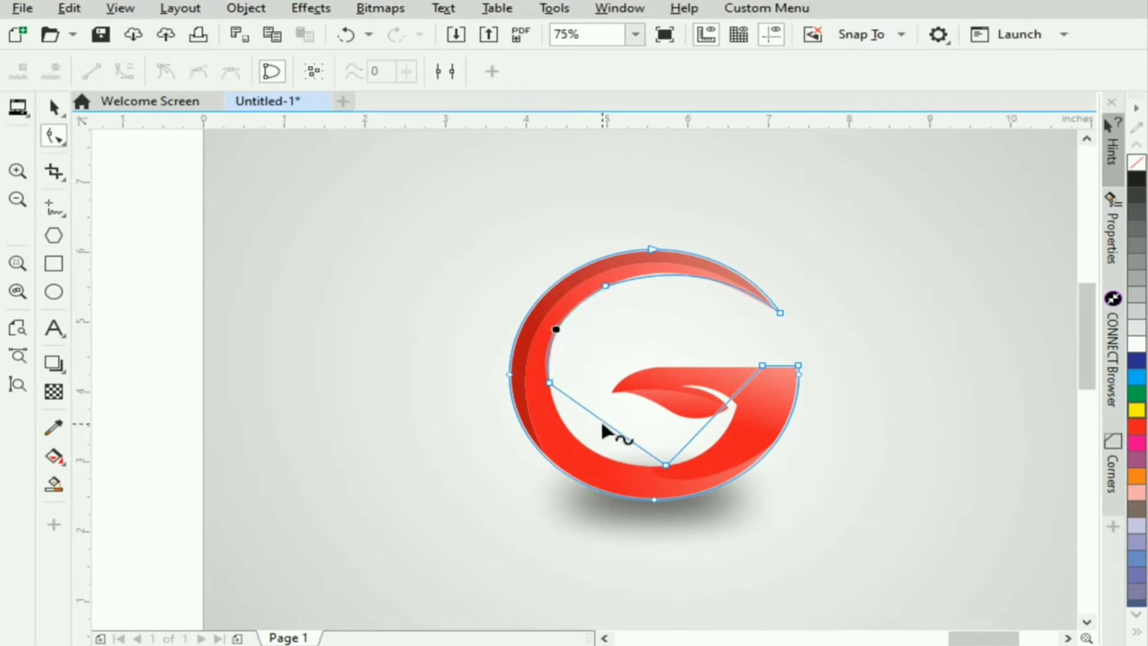
pyautogui.moveTo(604, 430)
pyautogui.mouseDown()
pyautogui.moveTo(605, 443)
pyautogui.moveTo(582, 442)
pyautogui.mouseUp()
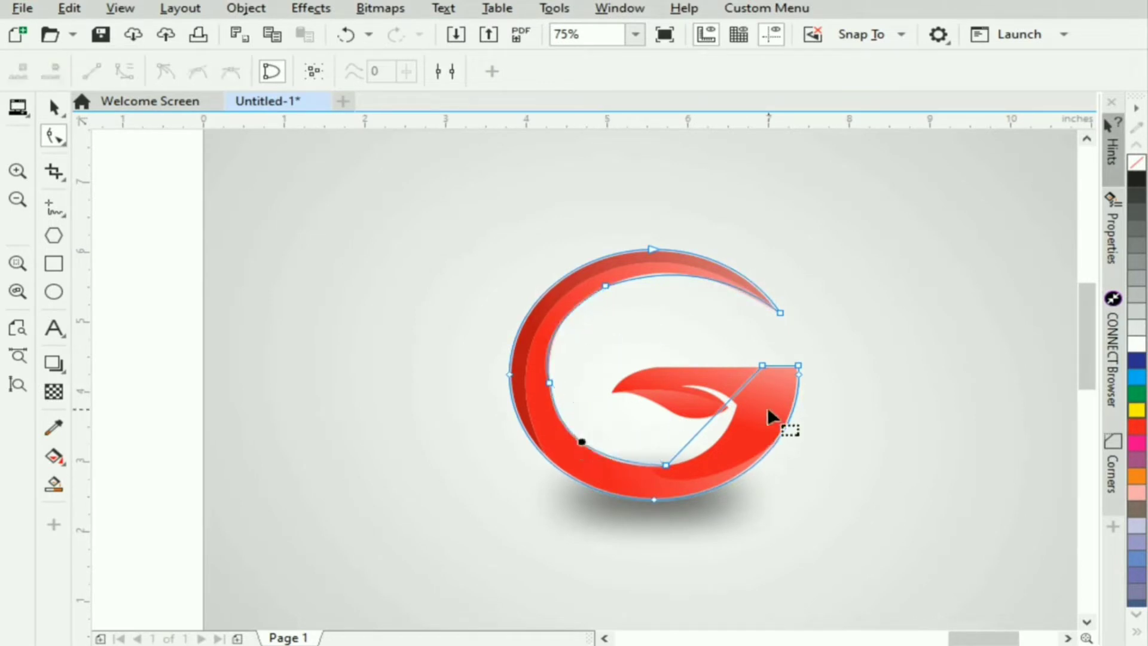
pyautogui.click(549, 384)
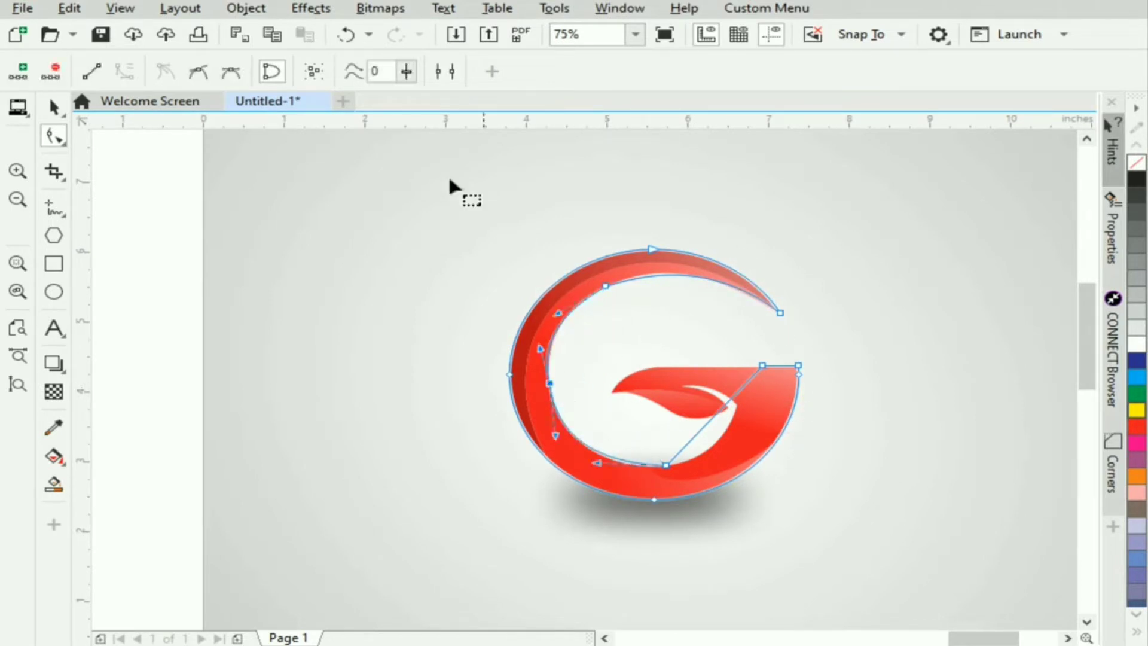
pyautogui.click(198, 71)
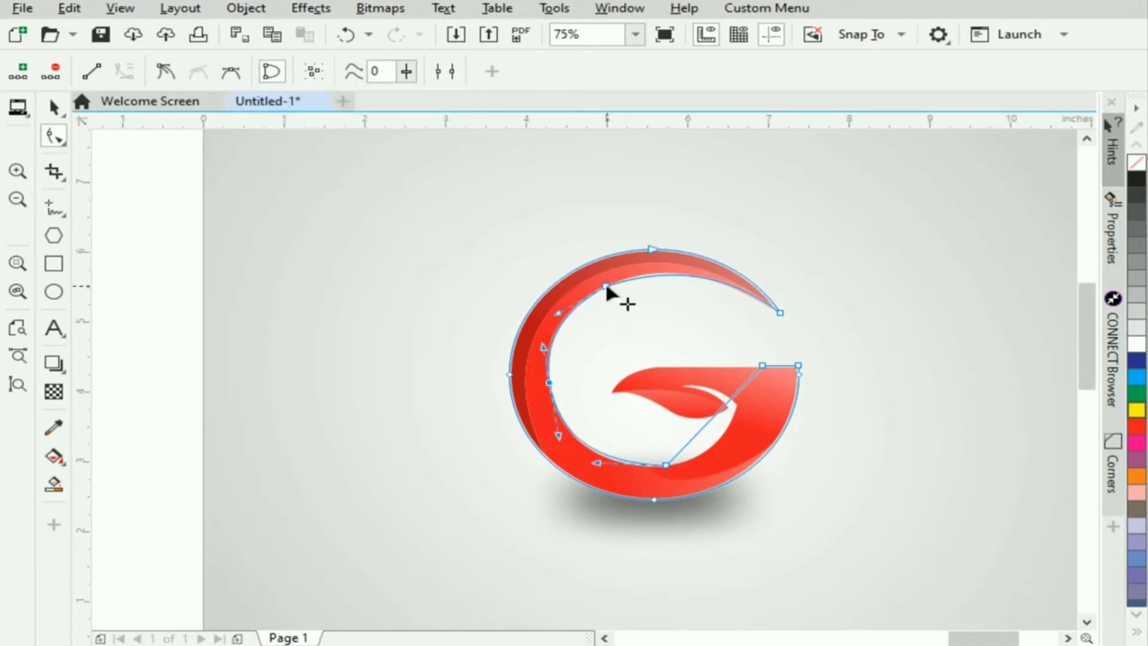
pyautogui.click(606, 287)
pyautogui.click(198, 71)
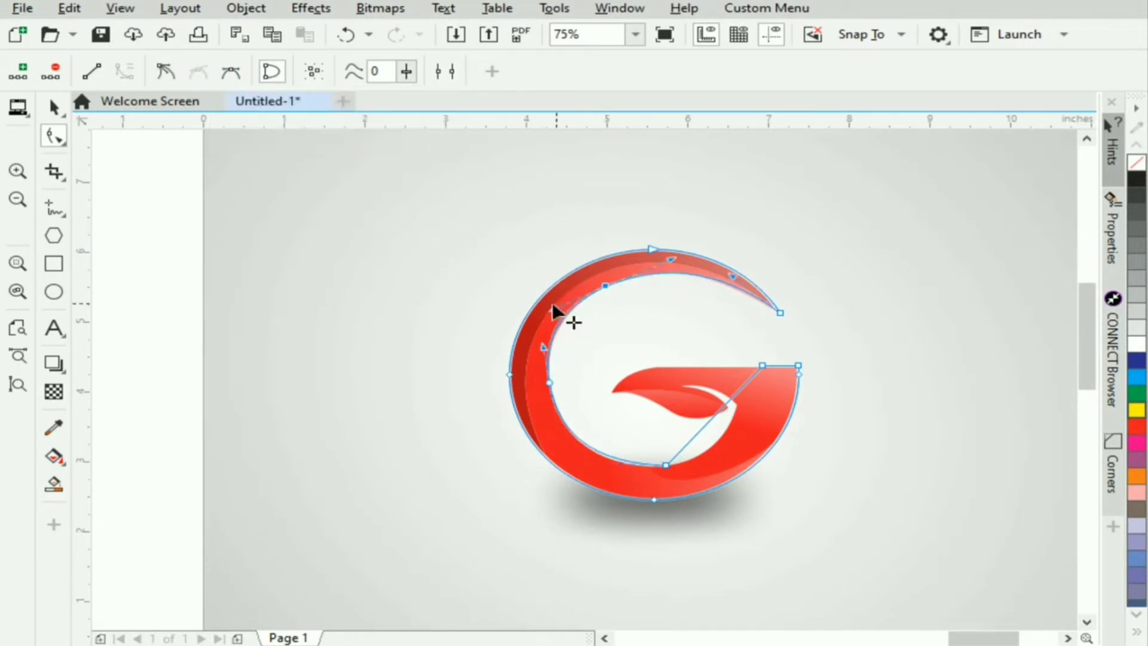
pyautogui.moveTo(554, 305); pyautogui.dragTo(559, 310)
pyautogui.moveTo(670, 258); pyautogui.dragTo(666, 263)
pyautogui.hotkey('ctrl', 'z')
pyautogui.hotkey('ctrl', 'z')
pyautogui.hotkey('ctrl', 'z')
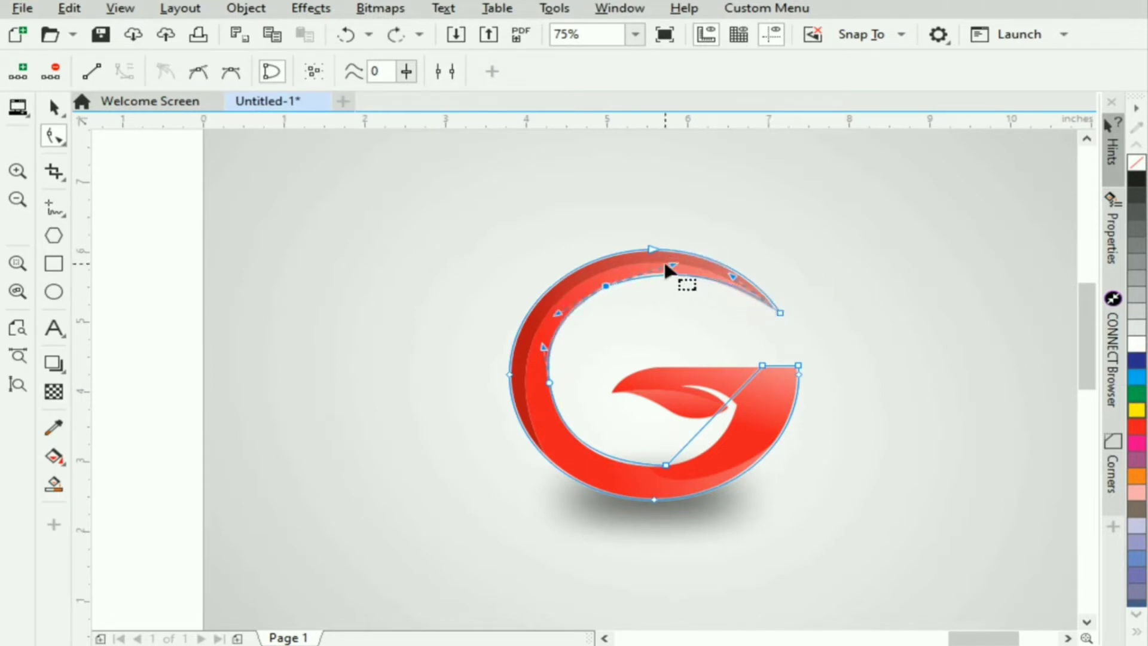
pyautogui.moveTo(663, 264)
pyautogui.mouseDown()
pyautogui.moveTo(635, 252)
pyautogui.moveTo(638, 262)
pyautogui.moveTo(662, 245)
pyautogui.mouseUp()
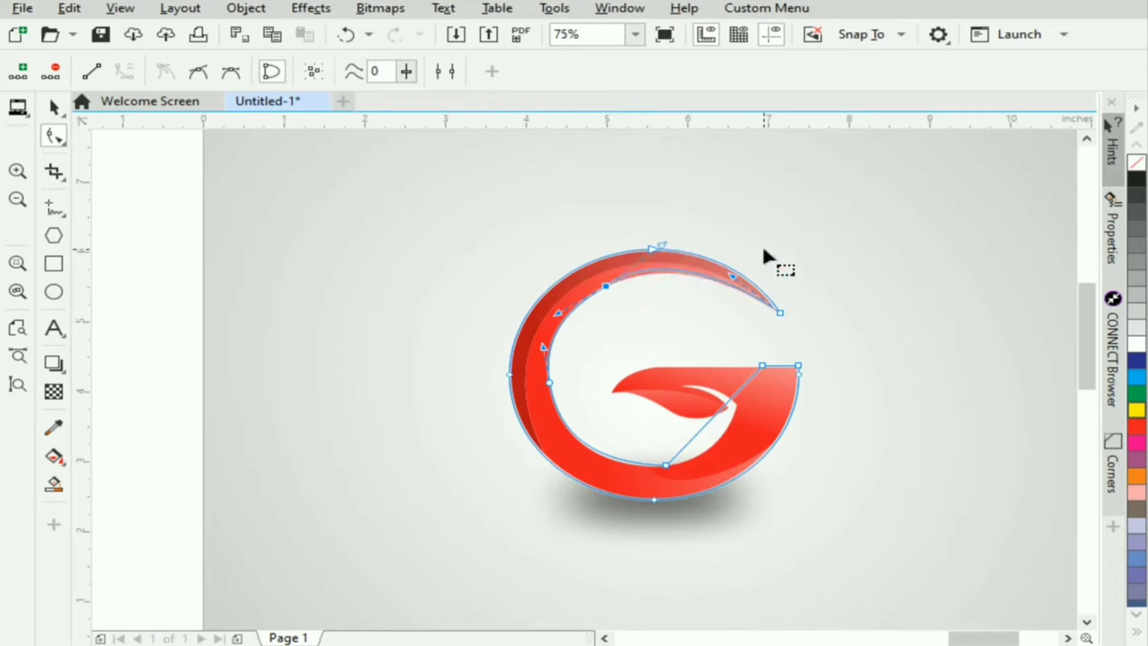
pyautogui.hotkey('ctrl', 'z')
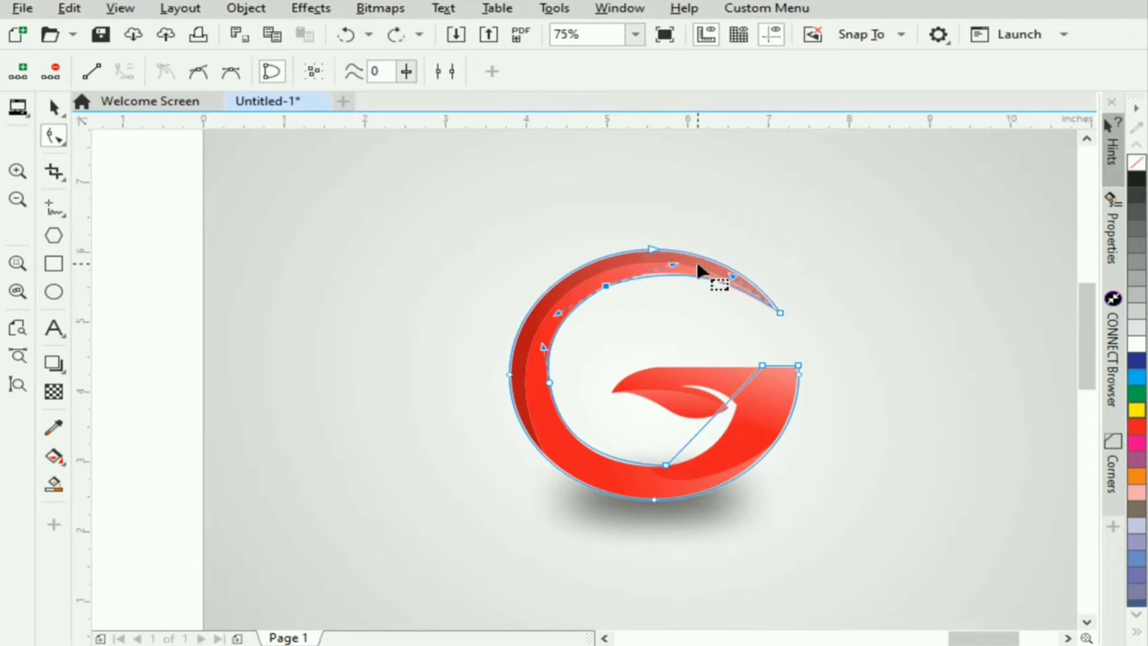
# - Fine-tune the upper inner node's curve handle and add a node at the corner beside the leaf tip
pyautogui.moveTo(667, 268); pyautogui.dragTo(663, 270)
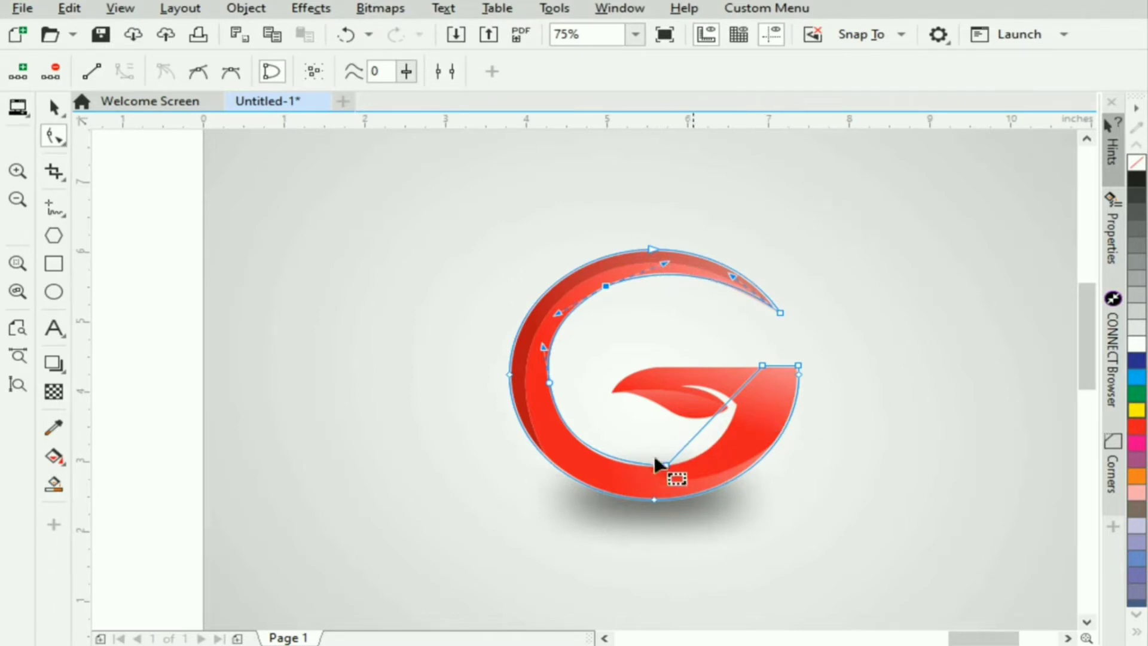
pyautogui.doubleClick(699, 431)
pyautogui.moveTo(699, 431); pyautogui.dragTo(745, 407)
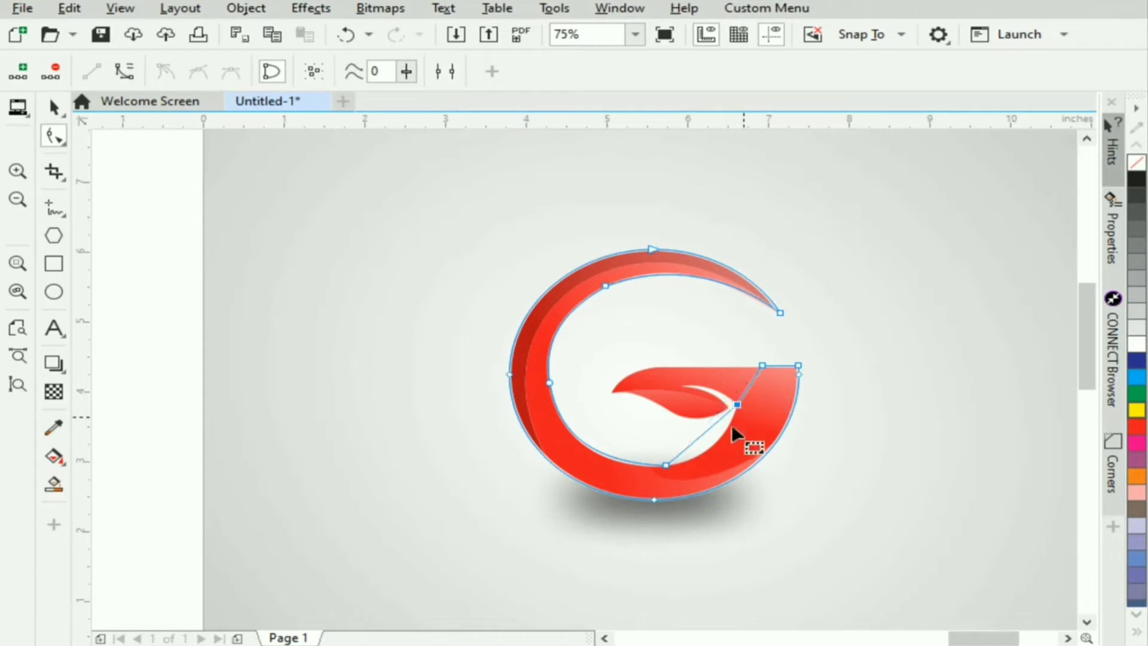
# - Convert the segment between the bottom inner node and the leaf-tip corner to a curve and bend it along the inner edge
pyautogui.click(705, 431)
pyautogui.click(123, 73)
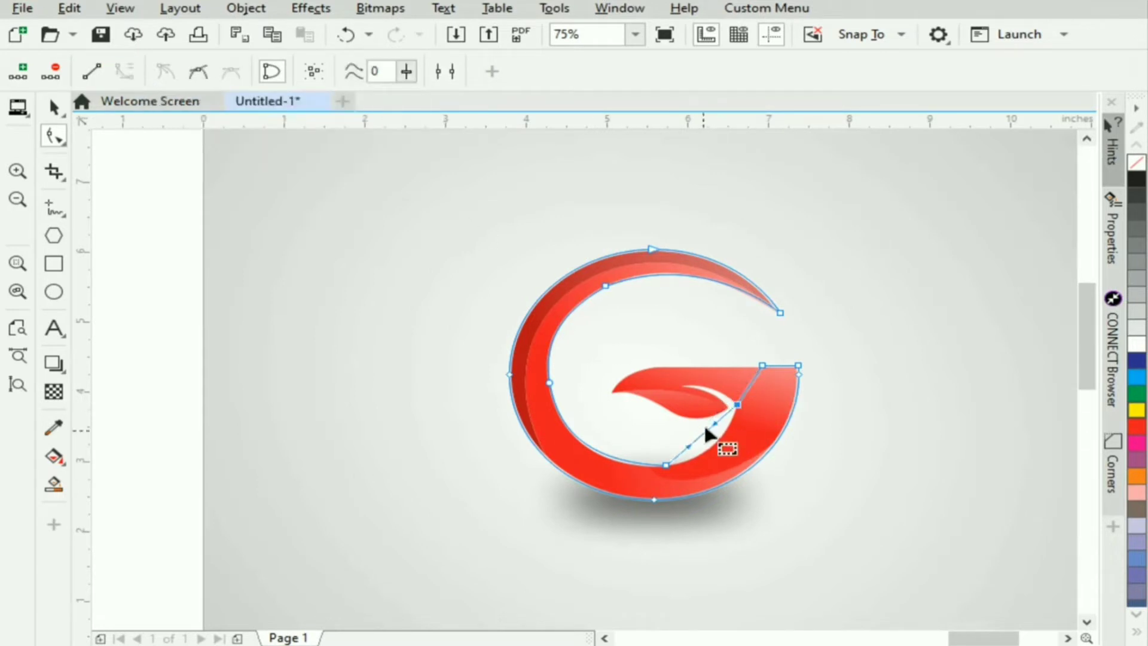
pyautogui.moveTo(724, 439); pyautogui.dragTo(718, 463)
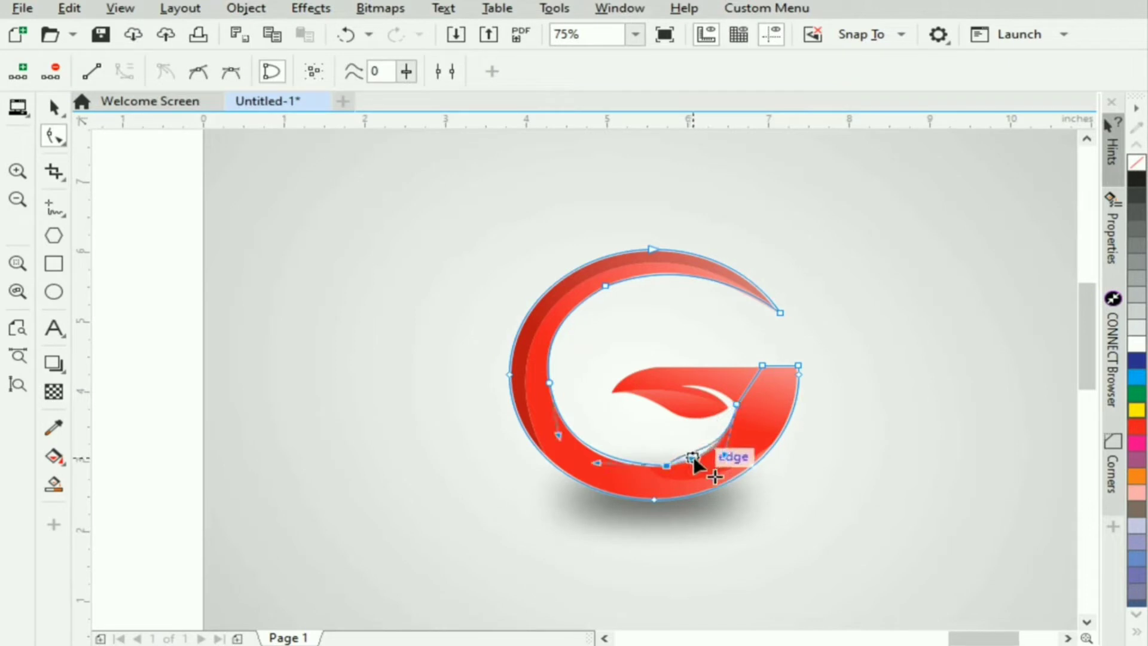
# - Adjust the left and bottom inner nodes and their curve handles to match the G's lower inner edge
pyautogui.click(666, 465)
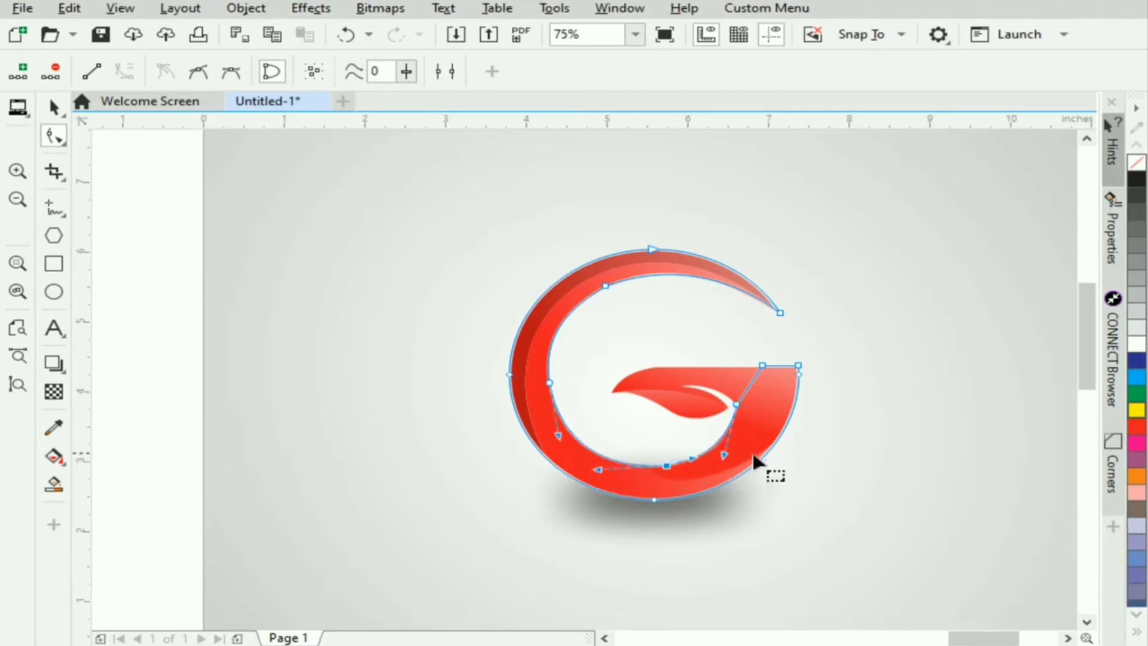
pyautogui.click(549, 383)
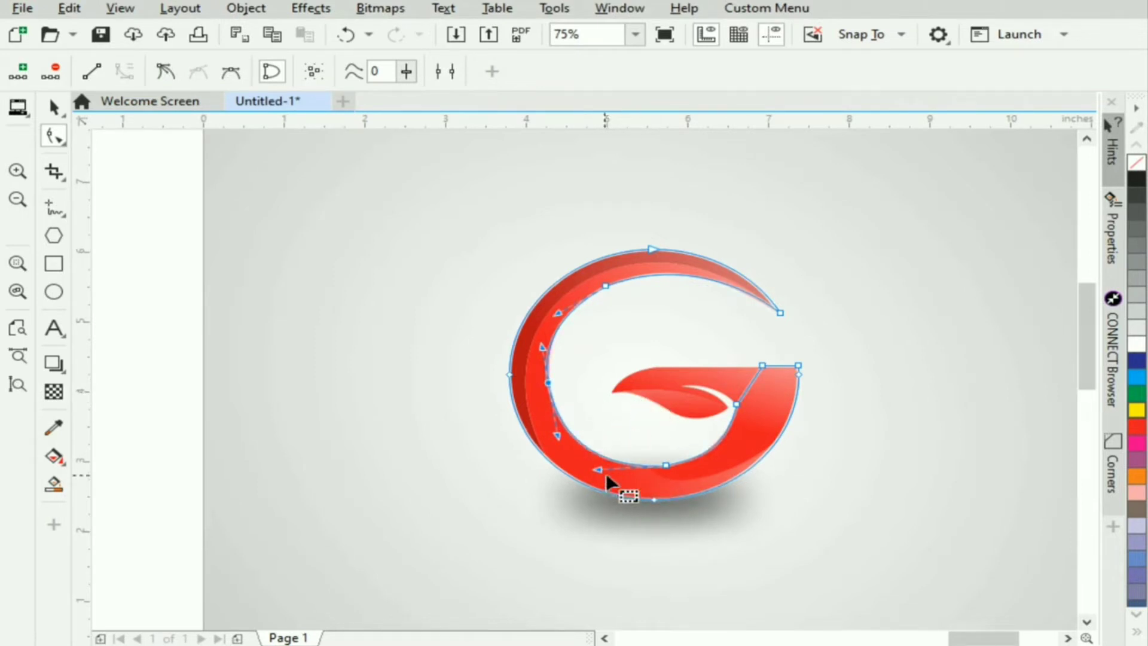
pyautogui.click(666, 464)
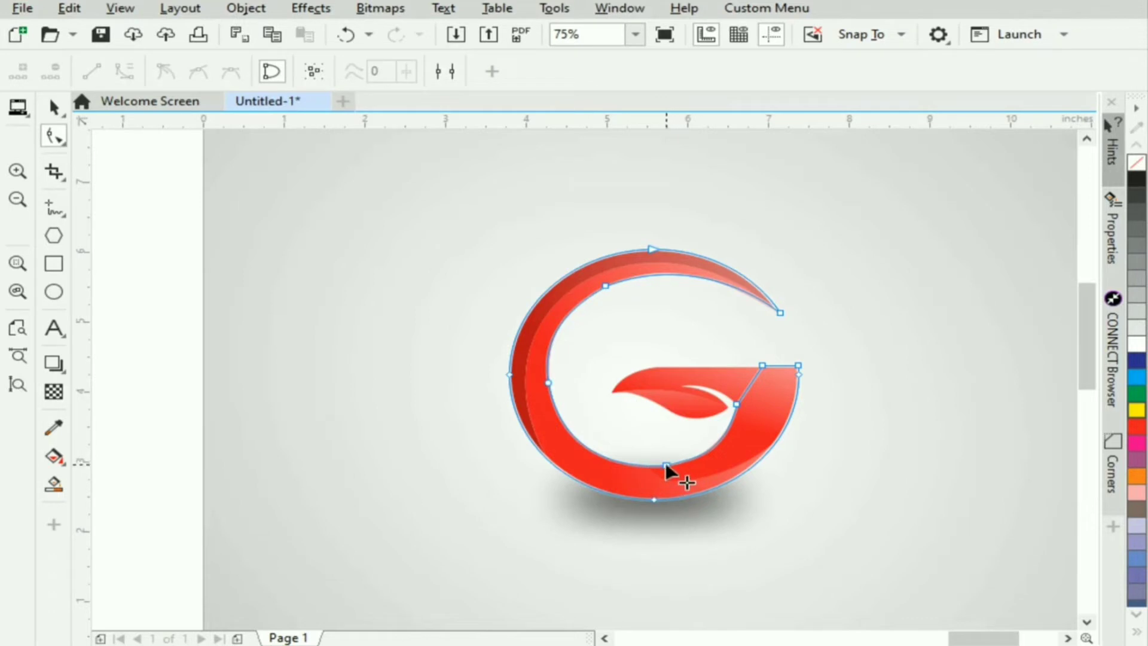
pyautogui.moveTo(597, 469)
pyautogui.mouseDown()
pyautogui.moveTo(616, 460)
pyautogui.moveTo(608, 470)
pyautogui.mouseUp()
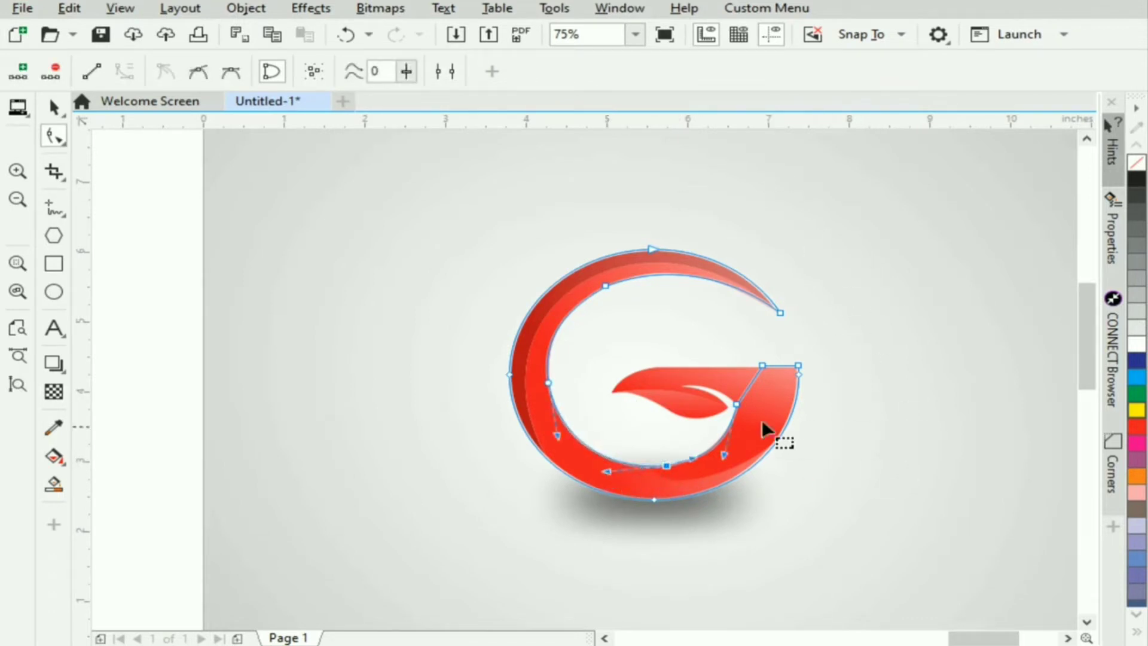
pyautogui.scroll(1, 740, 402)
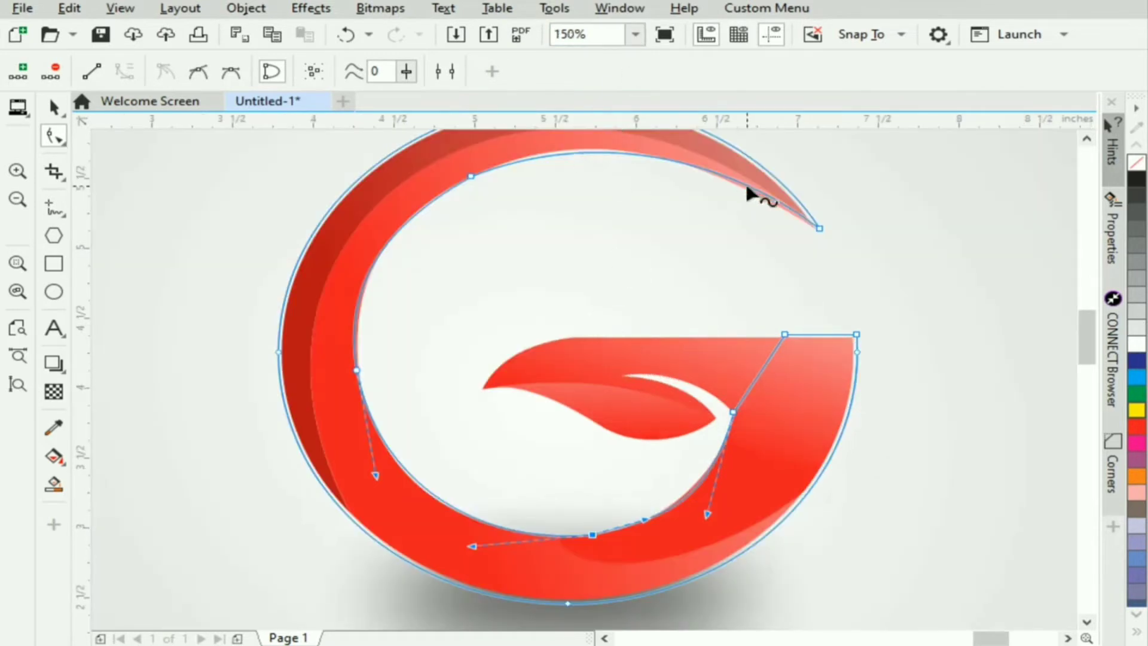
# - Try moving the G's upper tip node slightly inward, and undo the move
pyautogui.click(818, 230)
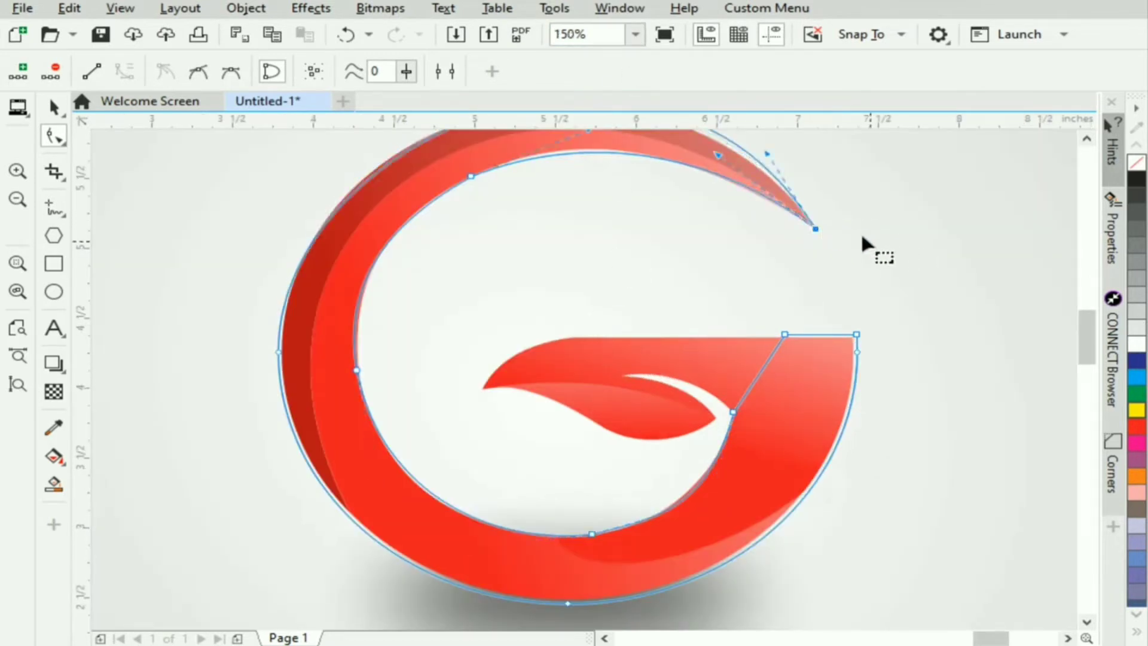
pyautogui.hotkey('ctrl', 'z')
pyautogui.moveTo(559, 161); pyautogui.dragTo(607, 149)
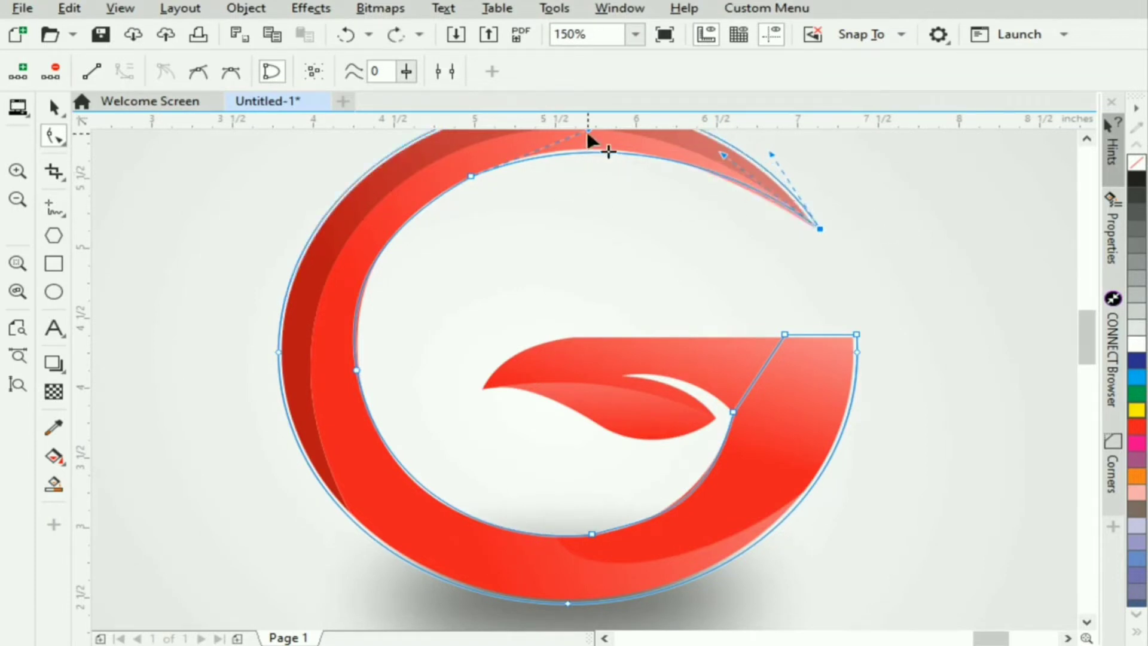
pyautogui.scroll(2, 591, 156)
pyautogui.hotkey('ctrl', 'z')
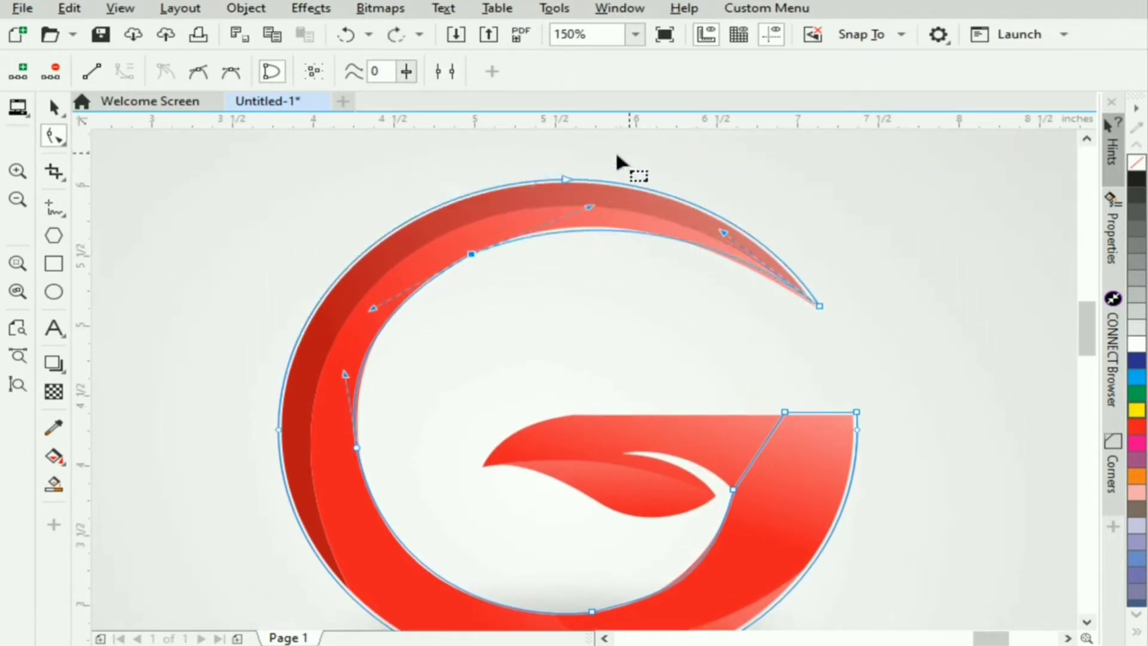
# - Adjust both curve handles of the upper-left inner node to follow the G's inner edge
pyautogui.moveTo(584, 210)
pyautogui.mouseDown()
pyautogui.moveTo(567, 189)
pyautogui.moveTo(549, 206)
pyautogui.moveTo(572, 208)
pyautogui.moveTo(567, 199)
pyautogui.mouseUp()
pyautogui.hotkey('ctrl', 'z')
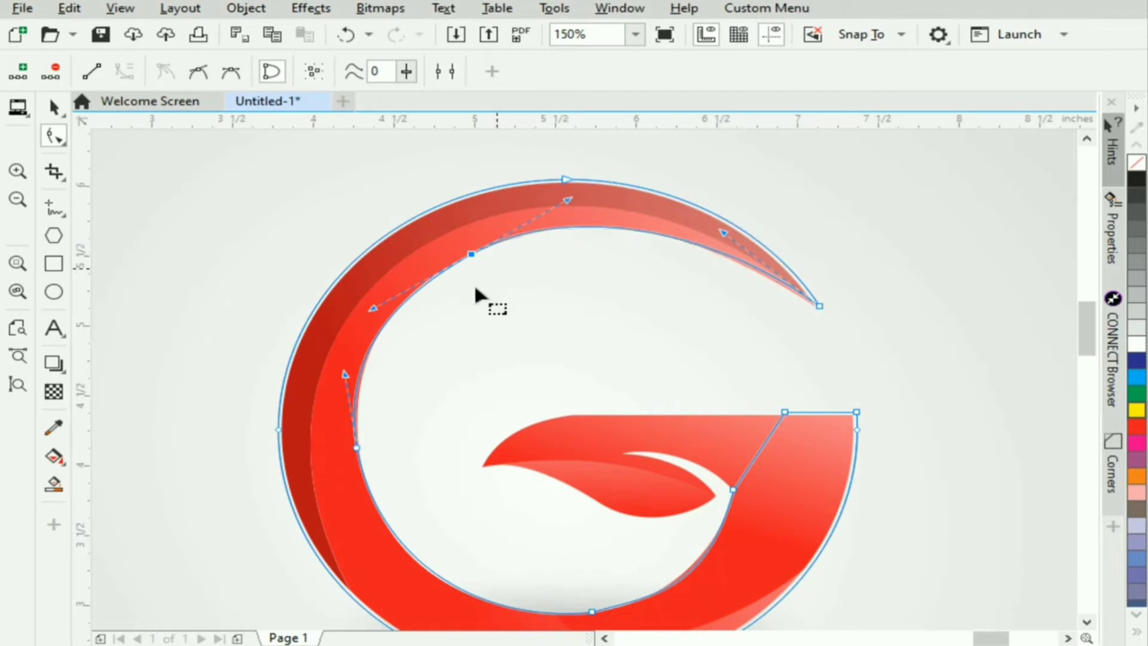
pyautogui.moveTo(369, 310)
pyautogui.mouseDown()
pyautogui.moveTo(385, 307)
pyautogui.moveTo(379, 294)
pyautogui.mouseUp()
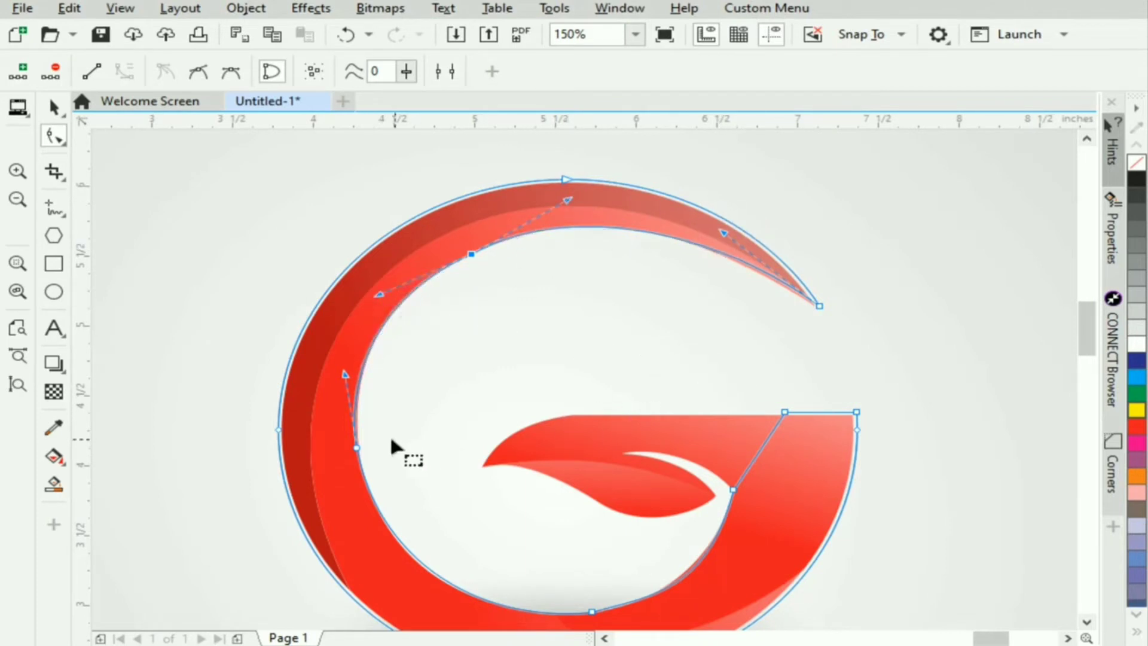
# - Add a node on the straight inner segment, move it to the white slit's tip, and curve the segment along the slit's outer edge
pyautogui.doubleClick(758, 448)
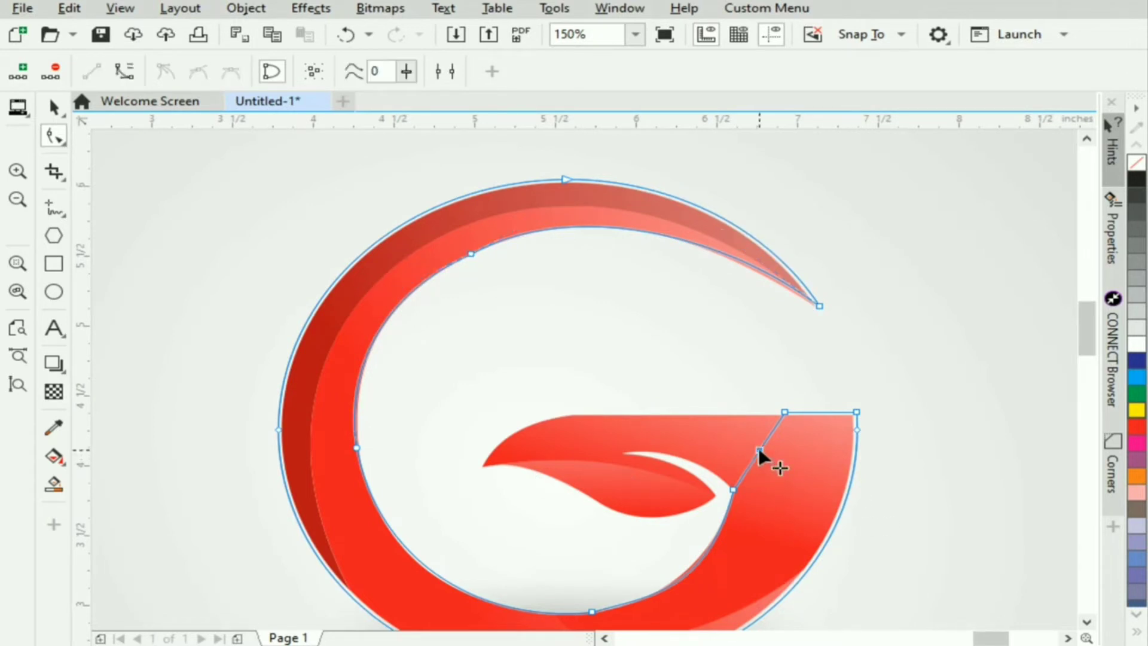
pyautogui.moveTo(758, 448); pyautogui.dragTo(627, 453)
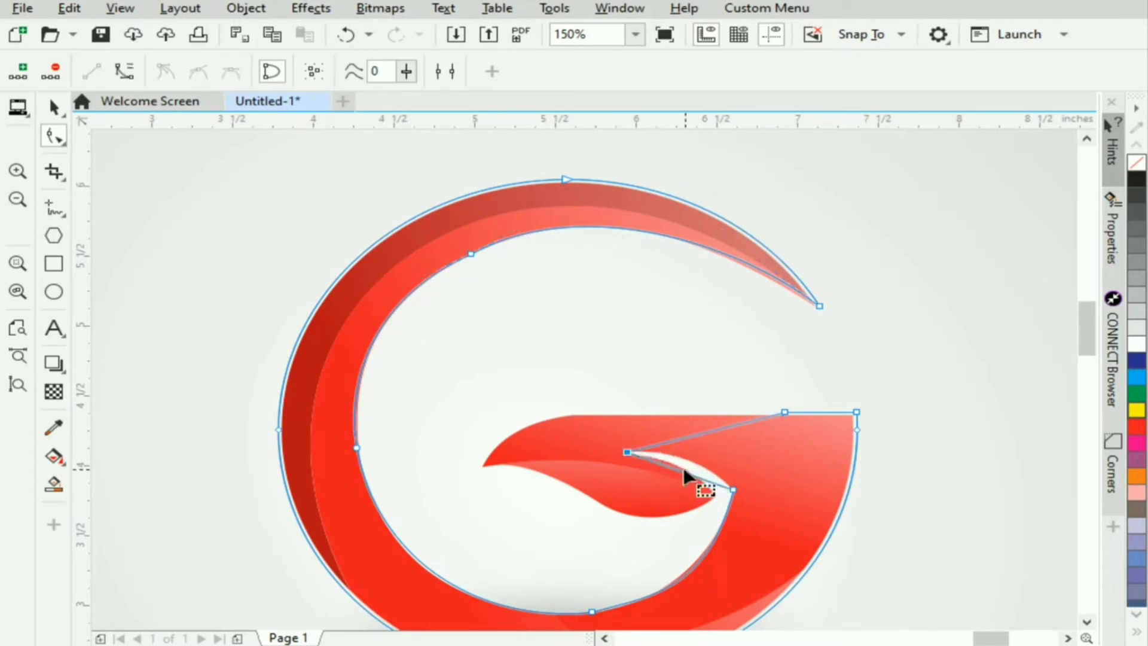
pyautogui.moveTo(687, 472); pyautogui.dragTo(704, 479)
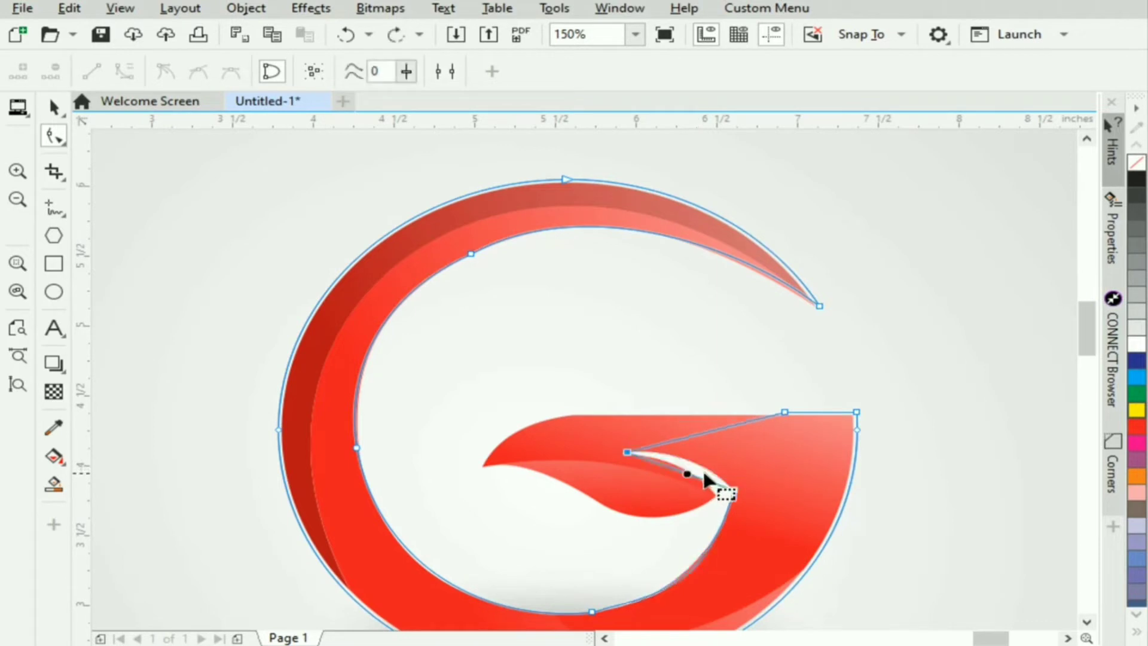
pyautogui.click(124, 72)
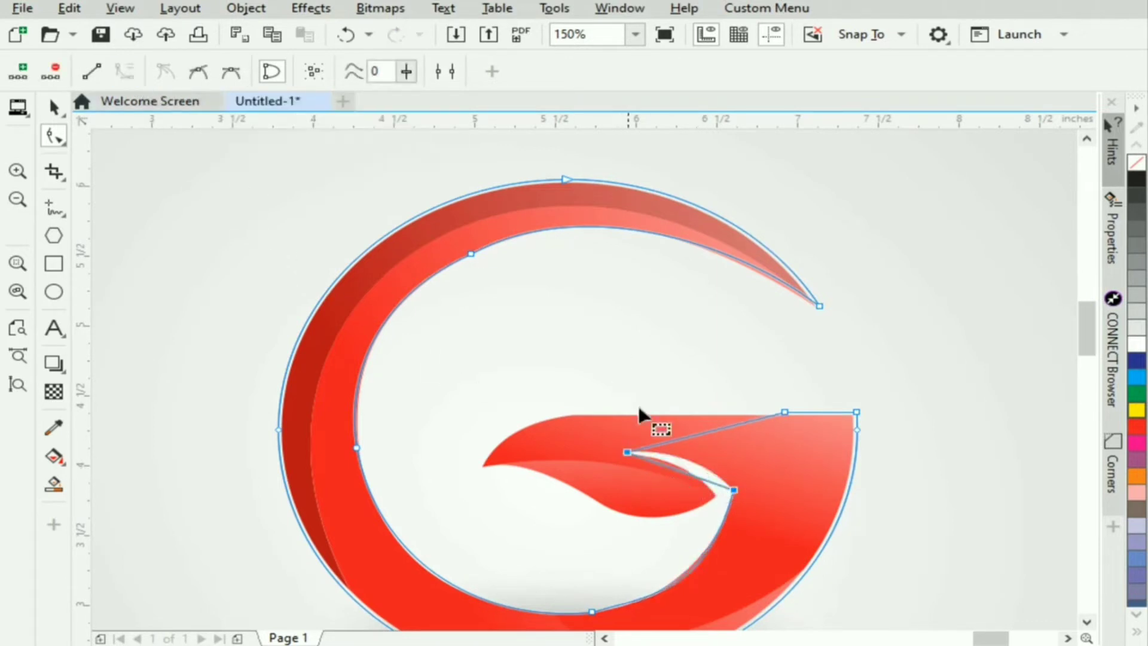
pyautogui.click(682, 457)
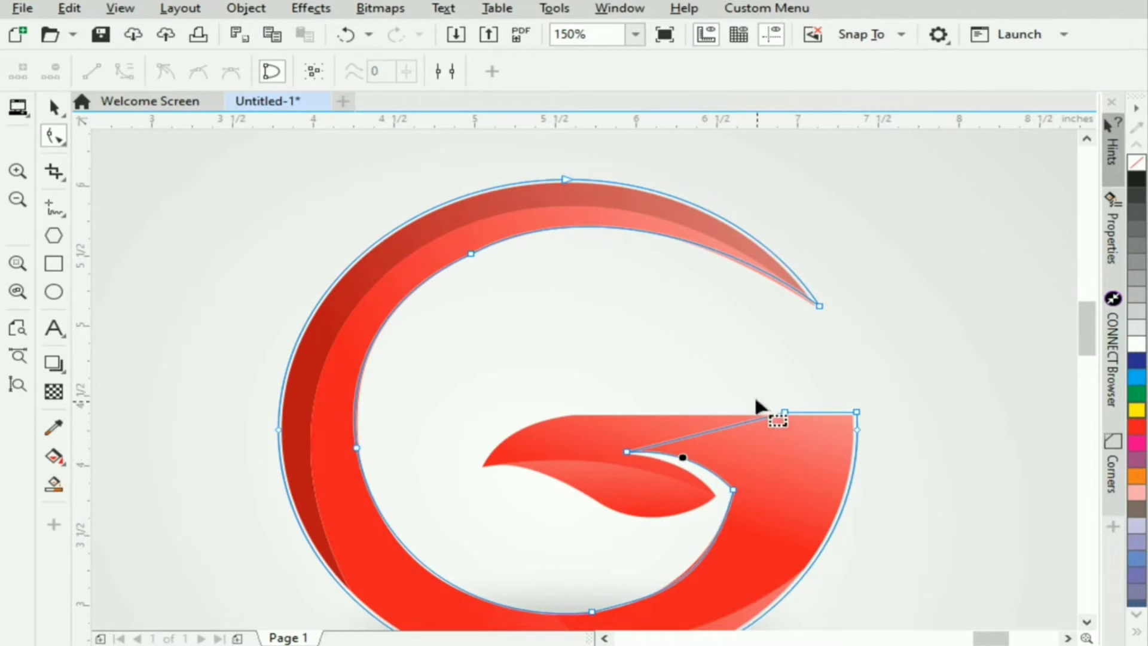
# - Move the crossbar's inner corner node to the leaf's left tip, add a node where the top edge straightens, and curve the segment between them
pyautogui.moveTo(784, 412); pyautogui.dragTo(482, 467)
pyautogui.doubleClick(604, 435)
pyautogui.click(525, 439)
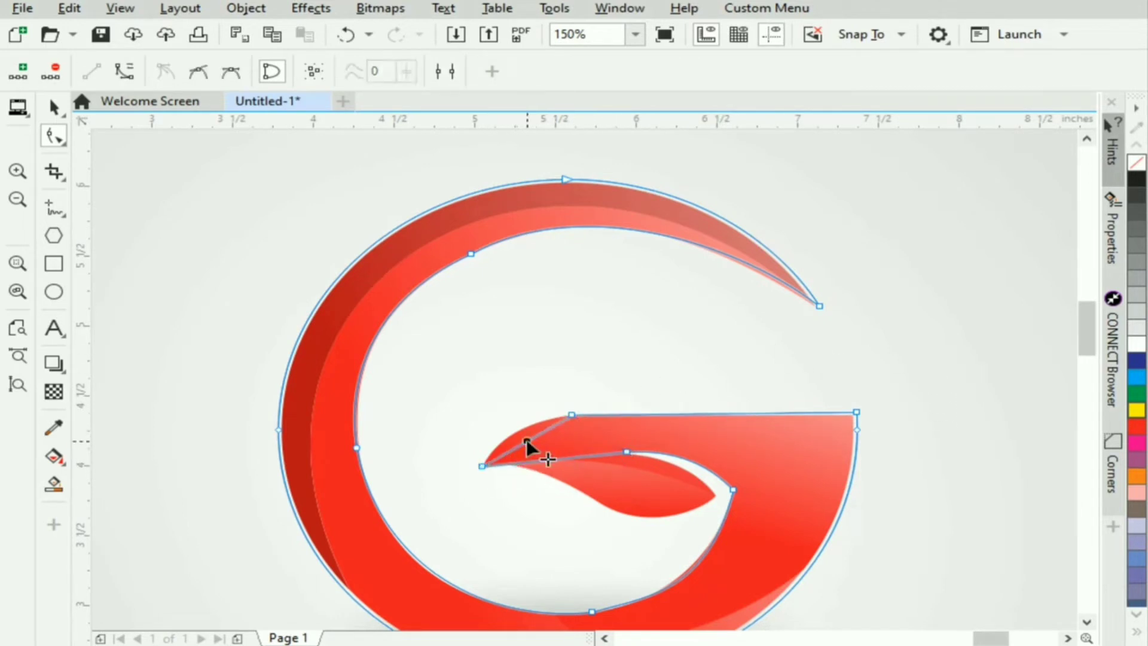
pyautogui.click(124, 71)
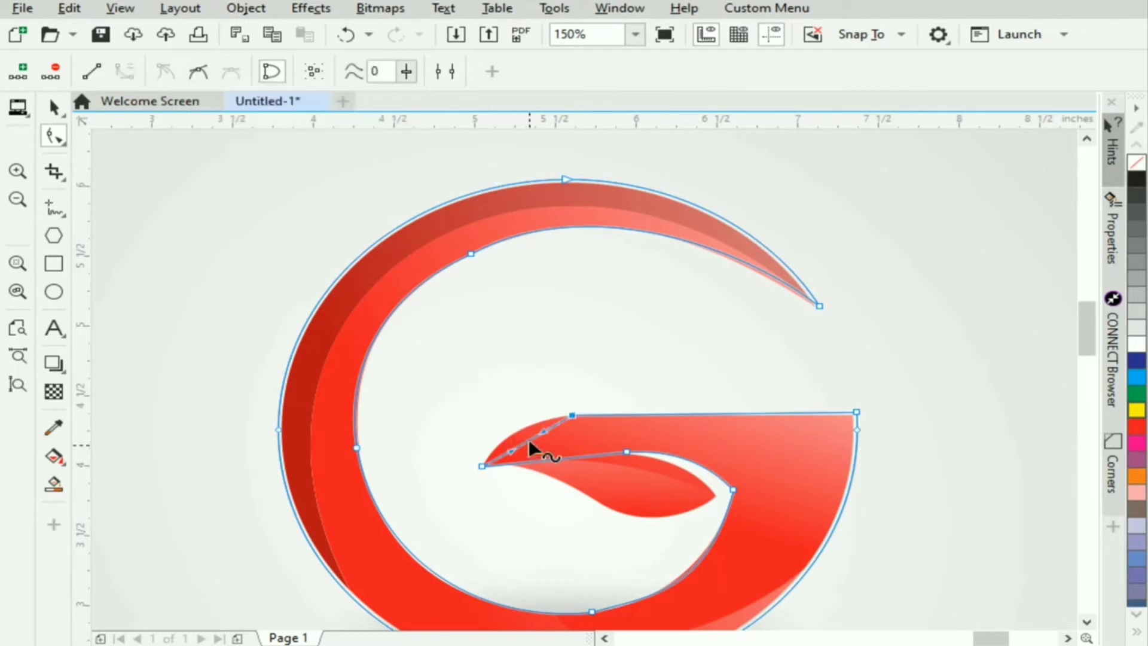
pyautogui.moveTo(529, 439); pyautogui.dragTo(515, 431)
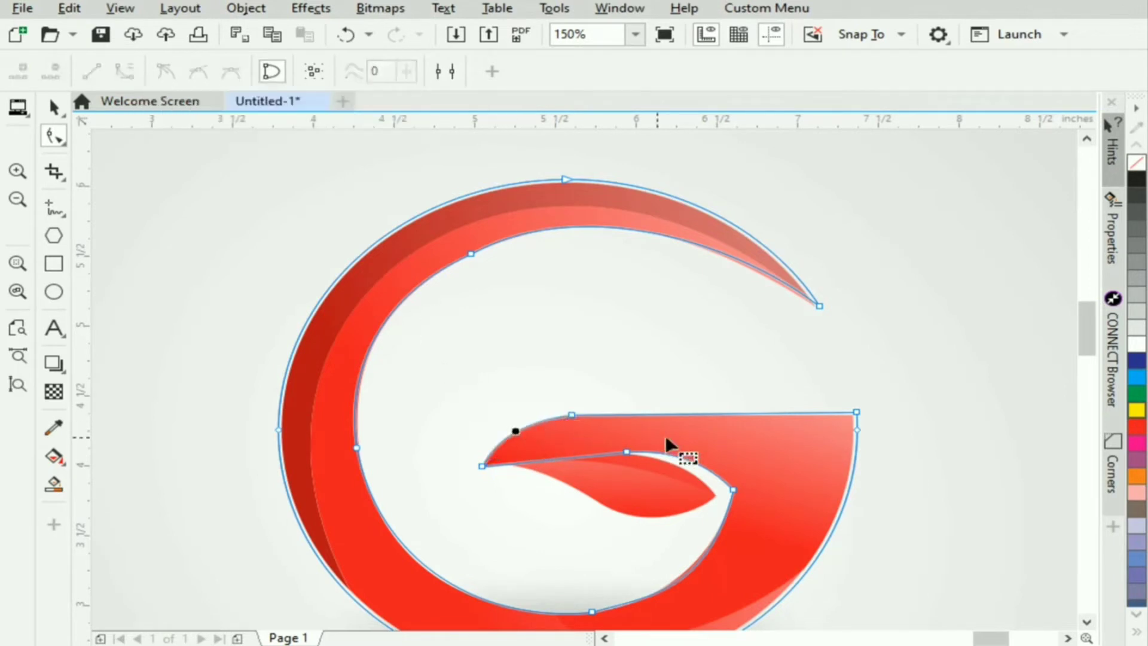
# - Add a node at the leaf's right tip, convert the leaf's lower segment to a curve, and shape it along the S-shaped lower edge
pyautogui.doubleClick(569, 462)
pyautogui.moveTo(569, 461); pyautogui.dragTo(716, 495)
pyautogui.click(616, 483)
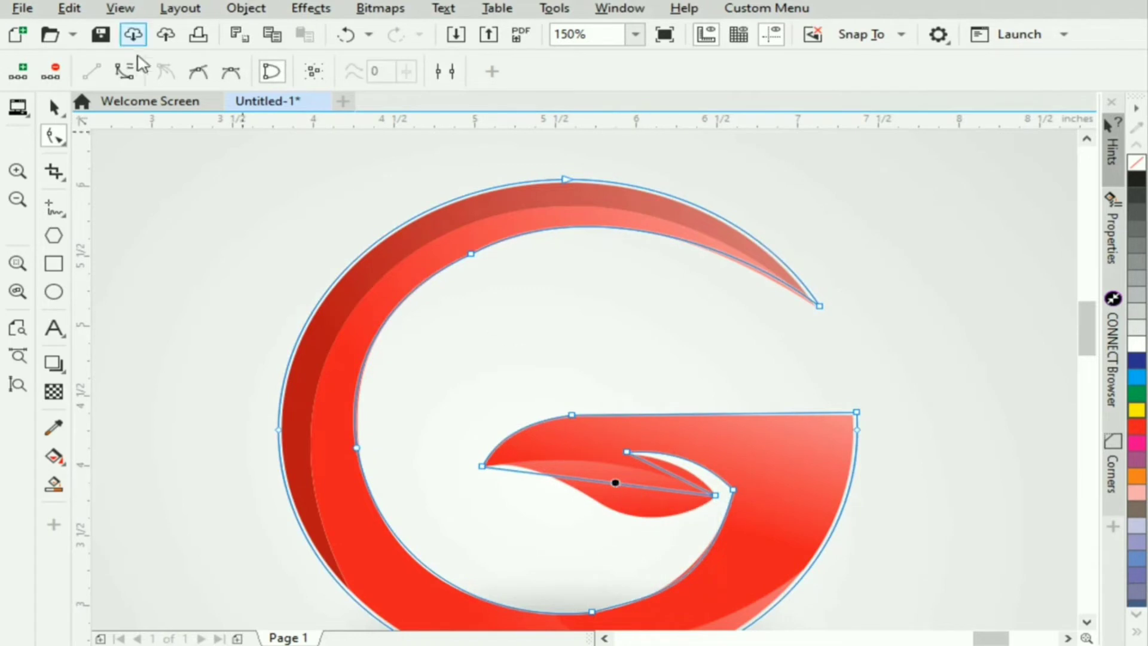
pyautogui.moveTo(558, 479); pyautogui.dragTo(561, 468)
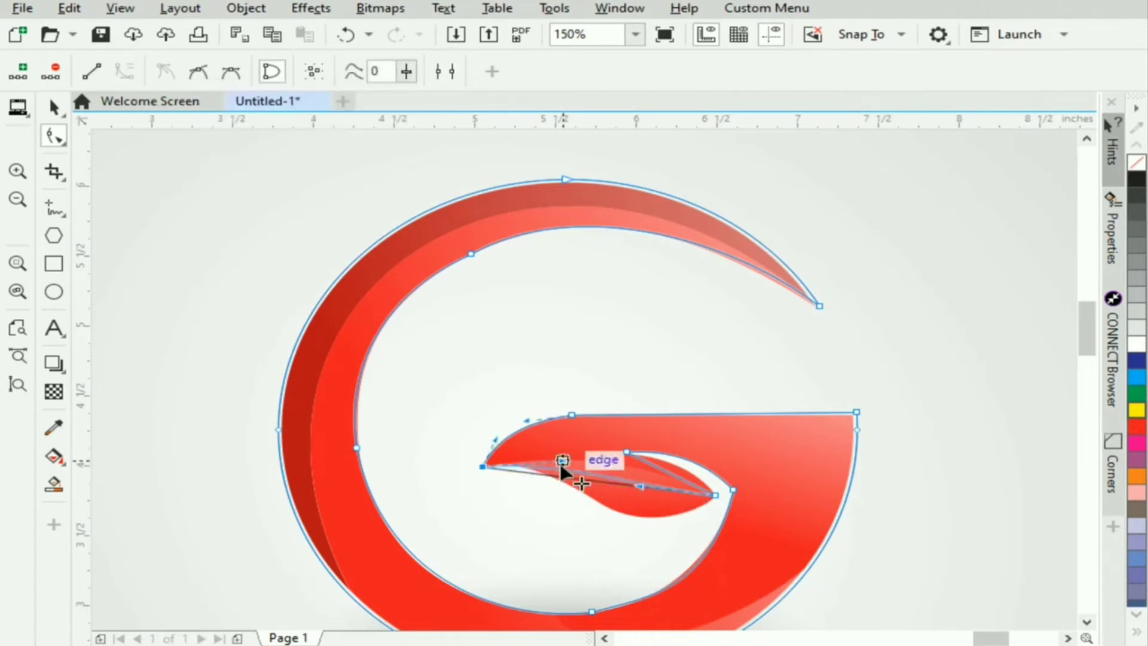
pyautogui.moveTo(645, 489); pyautogui.dragTo(626, 559)
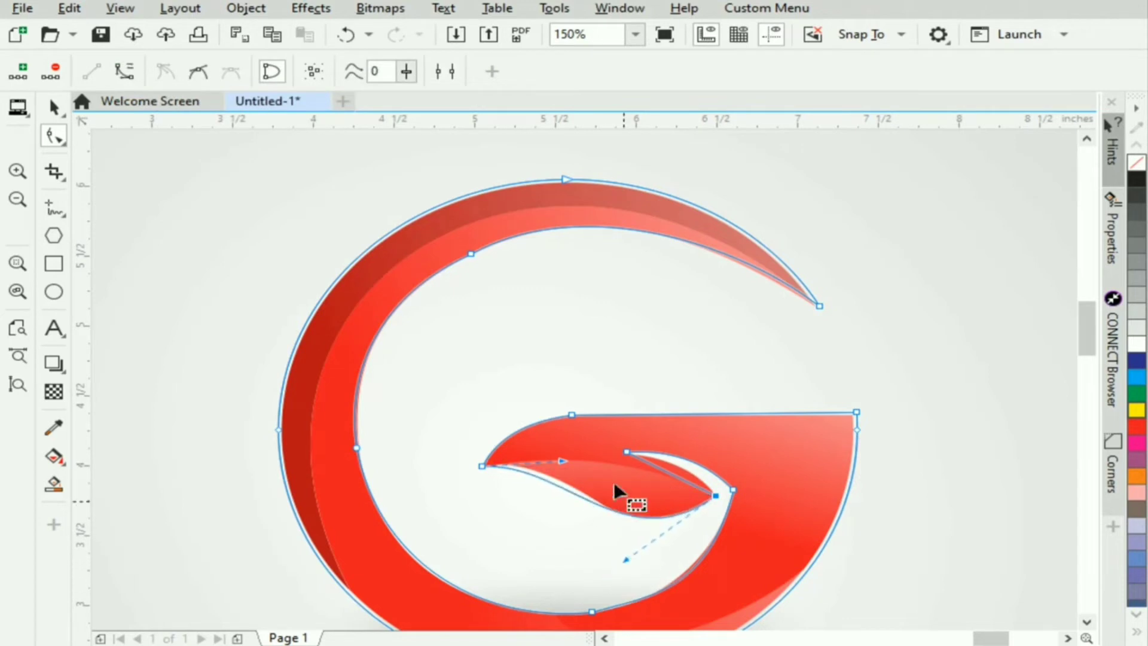
pyautogui.moveTo(564, 462)
pyautogui.mouseDown()
pyautogui.moveTo(573, 449)
pyautogui.moveTo(563, 443)
pyautogui.mouseUp()
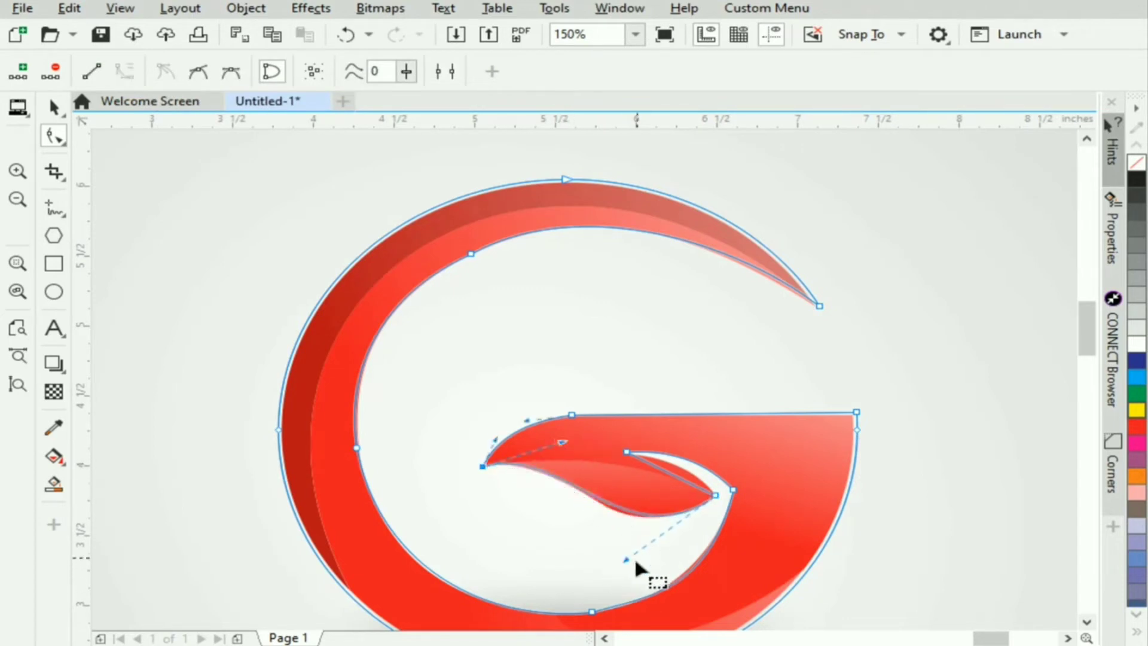
pyautogui.moveTo(625, 562); pyautogui.dragTo(617, 566)
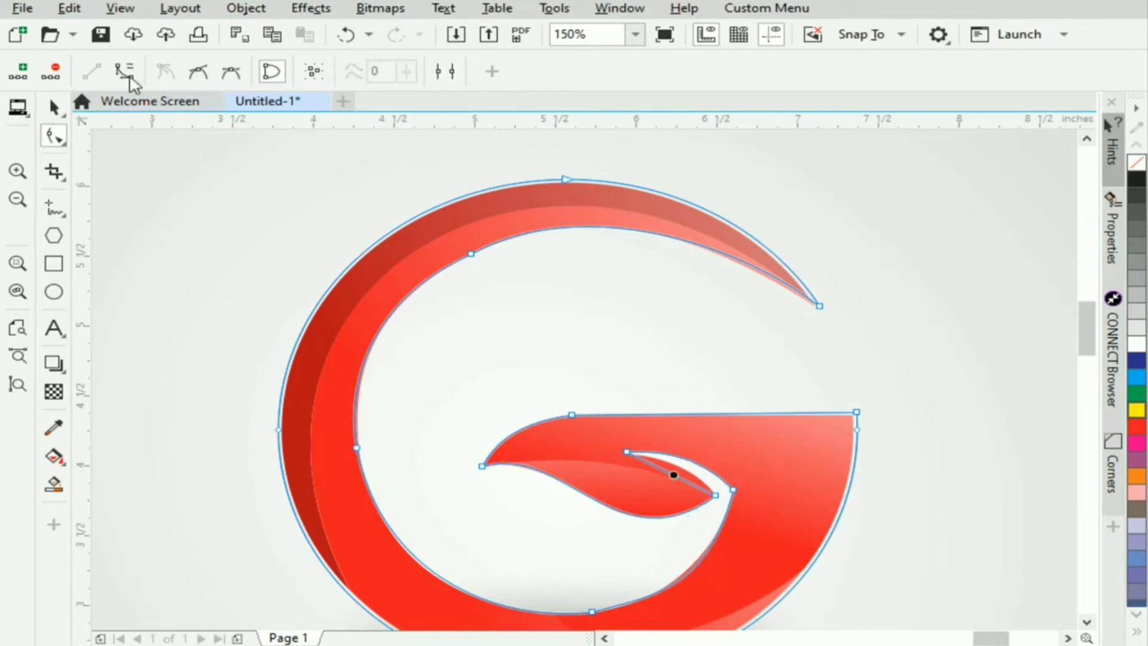
# - Convert the segment between the slit's tip and the leaf's right tip to a curve and bend it along the leaf's upper edge
pyautogui.click(646, 466)
pyautogui.moveTo(673, 473); pyautogui.dragTo(682, 467)
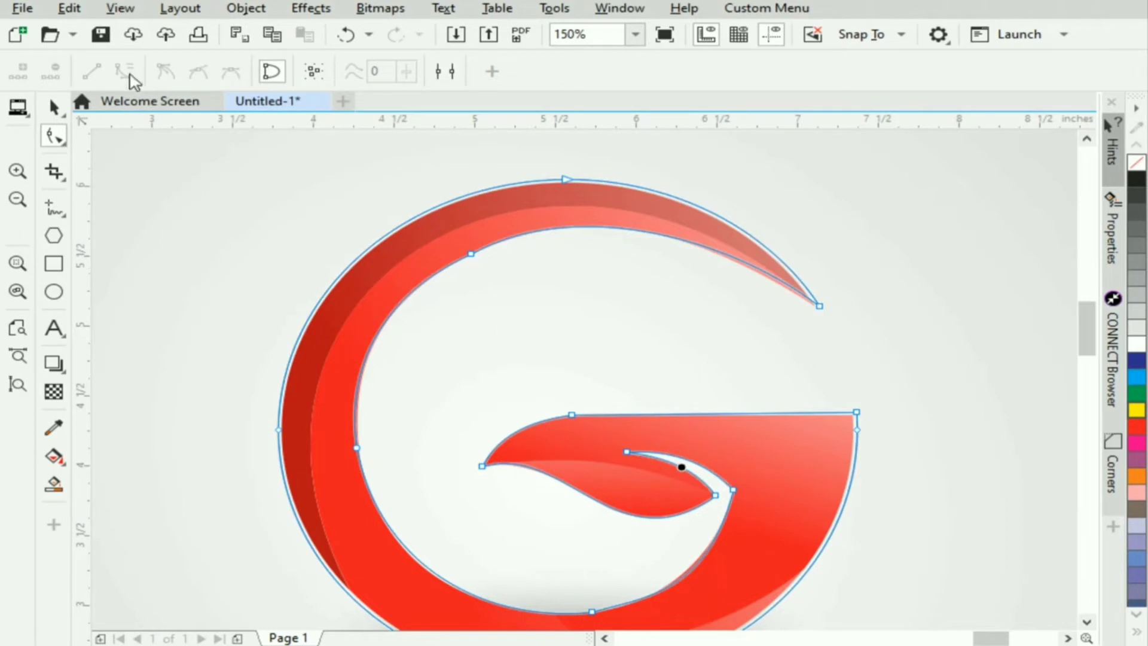
pyautogui.click(52, 108)
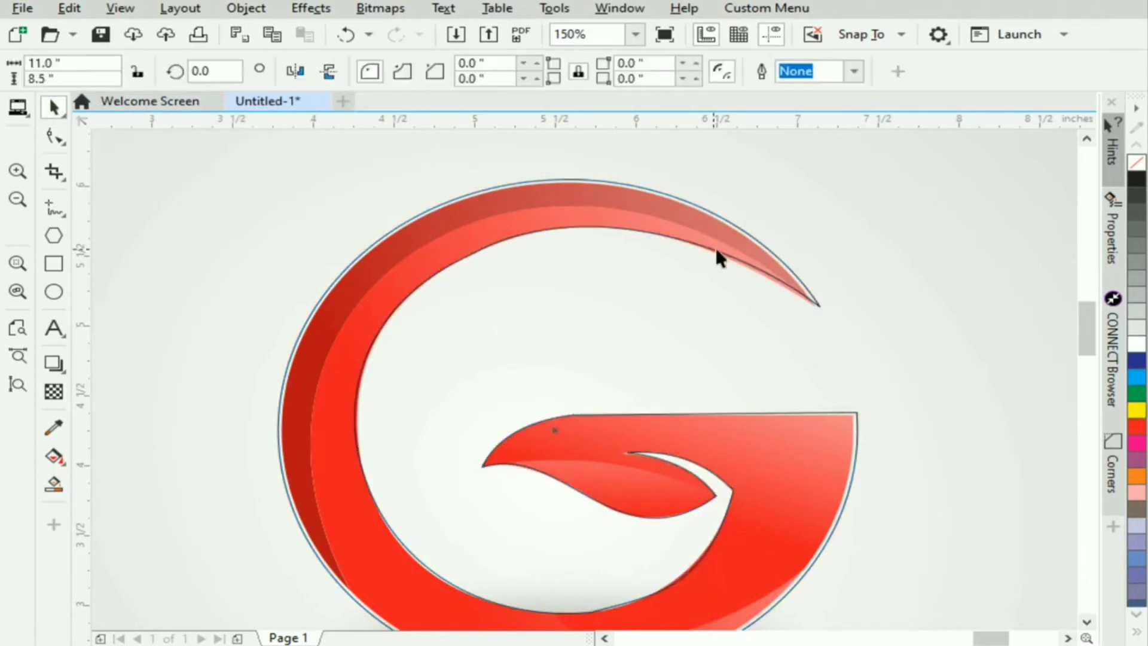
# - Move the traced G outline off the reference image to the empty area just left of the page
pyautogui.scroll(-2, 830, 338)
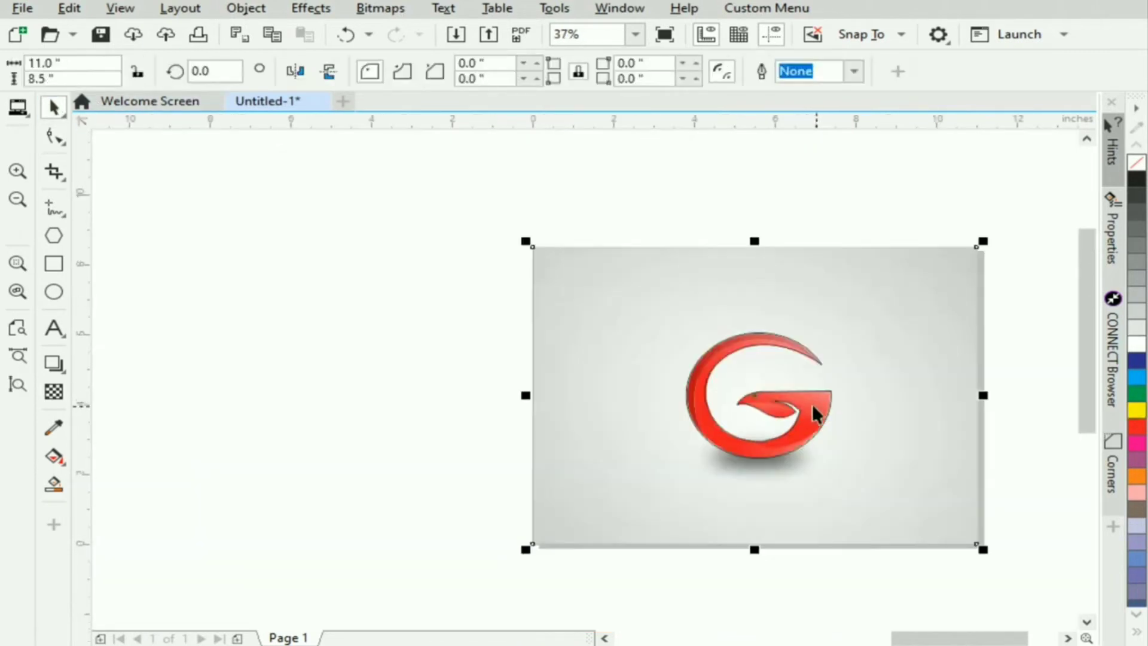
pyautogui.moveTo(814, 413); pyautogui.dragTo(422, 428)
pyautogui.click(482, 466)
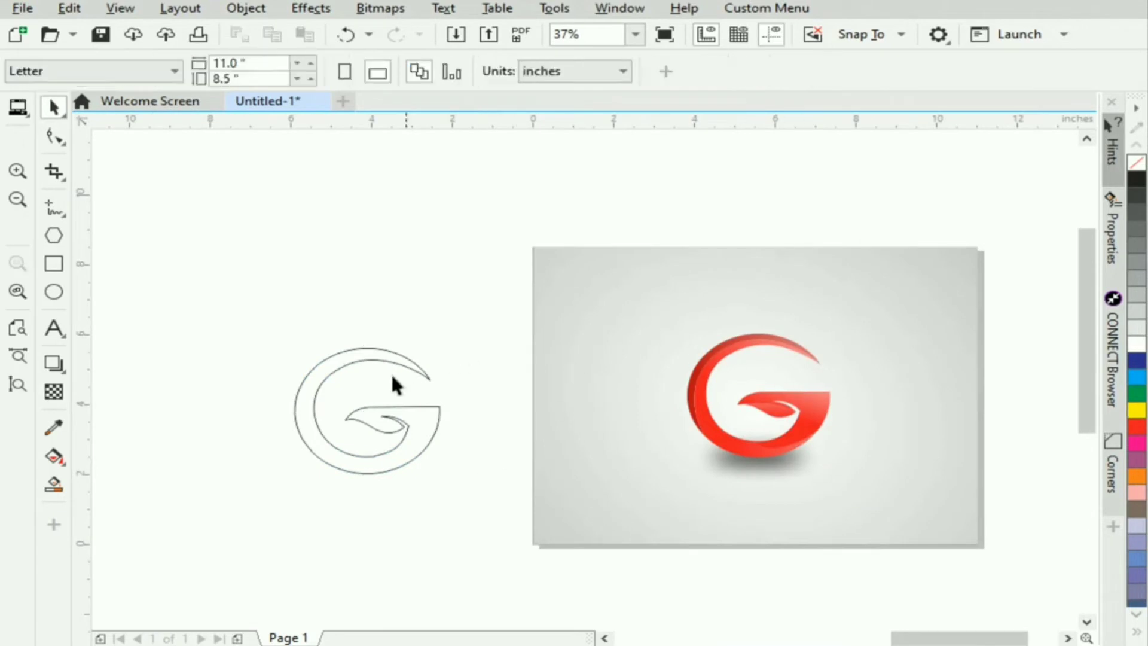
pyautogui.moveTo(446, 424); pyautogui.dragTo(500, 397)
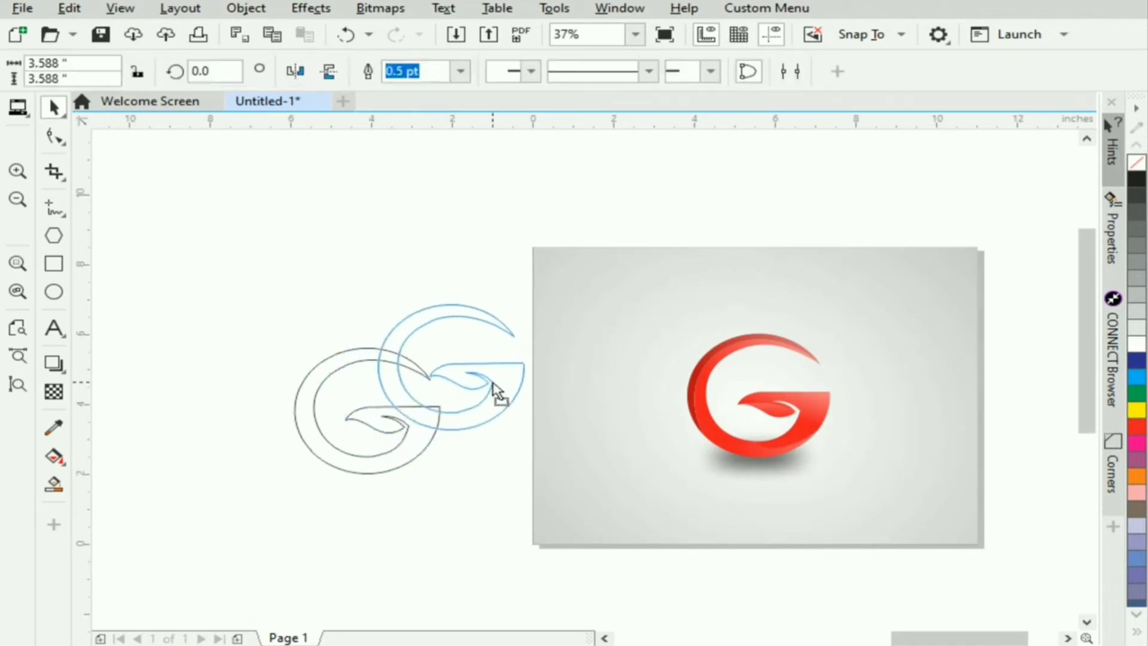
pyautogui.scroll(1, 323, 387)
pyautogui.click(824, 373)
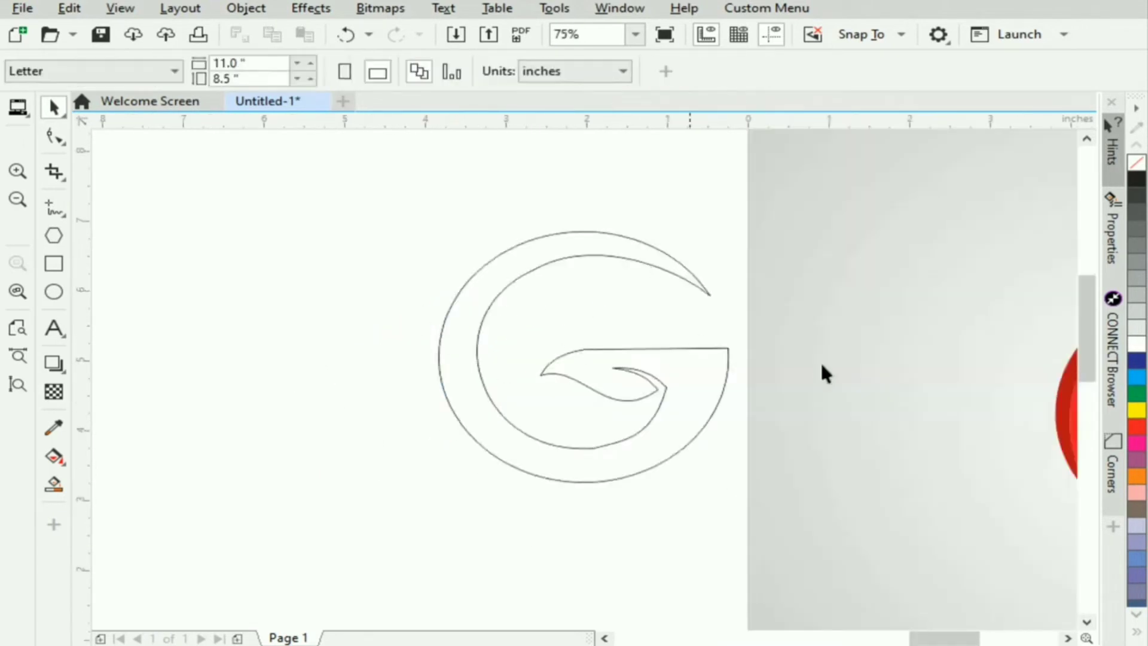
pyautogui.hscroll(5, 362, 484)
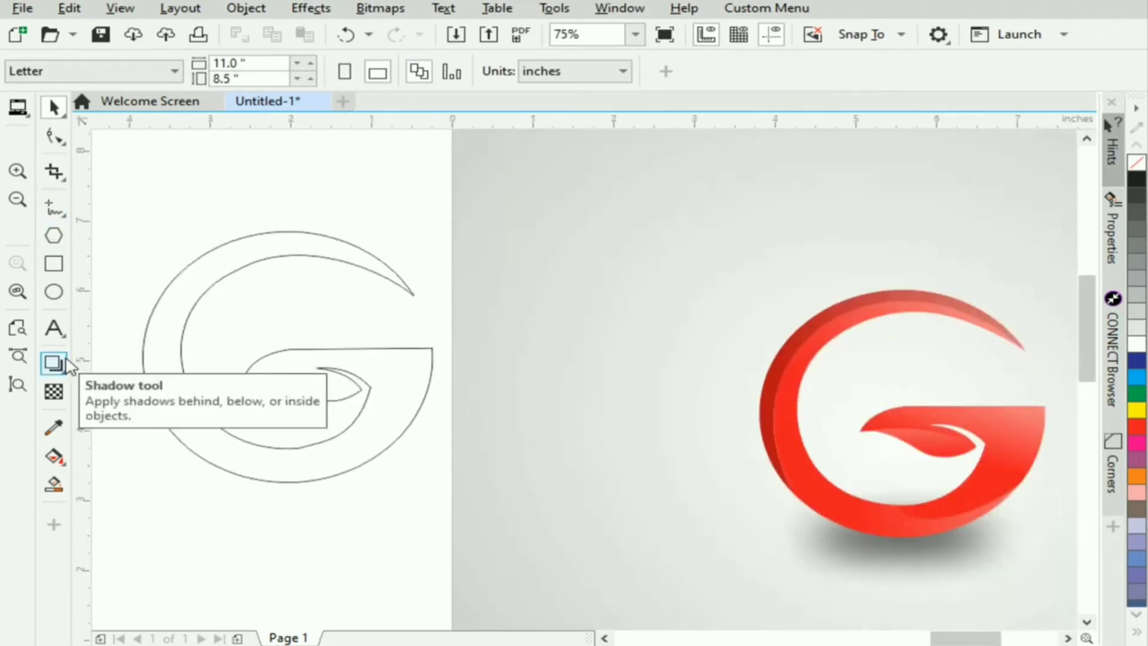
# - Draw a straight freehand line from the G's upper tip to the lower-left part of its outer edge
pyautogui.click(54, 207)
pyautogui.click(413, 294)
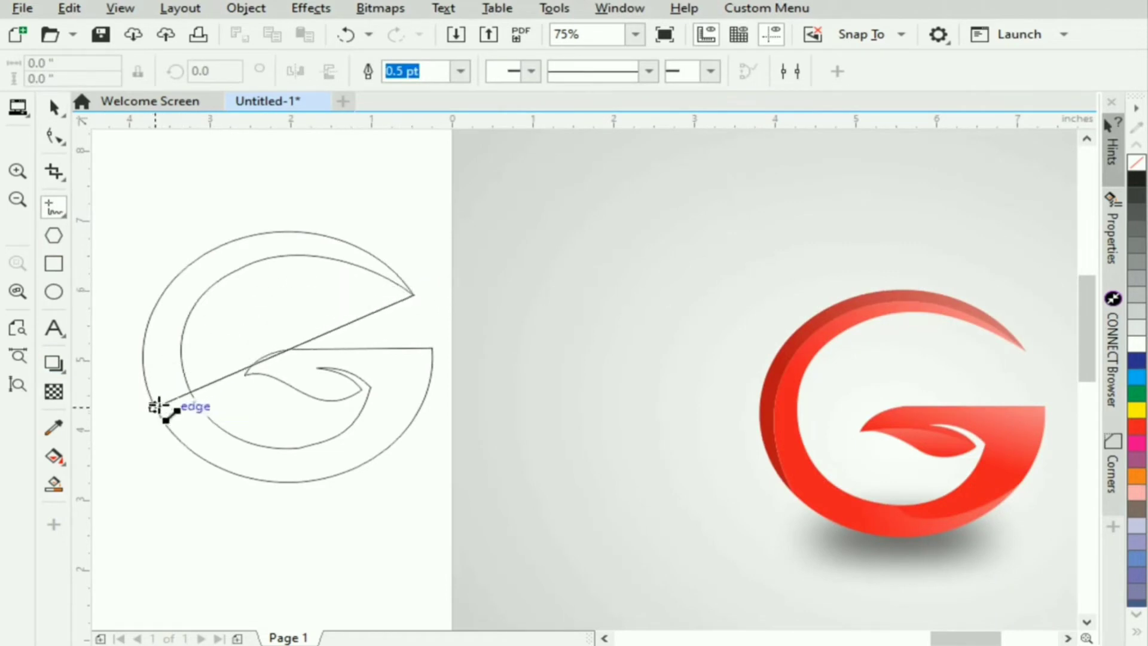
pyautogui.click(153, 405)
pyautogui.click(54, 107)
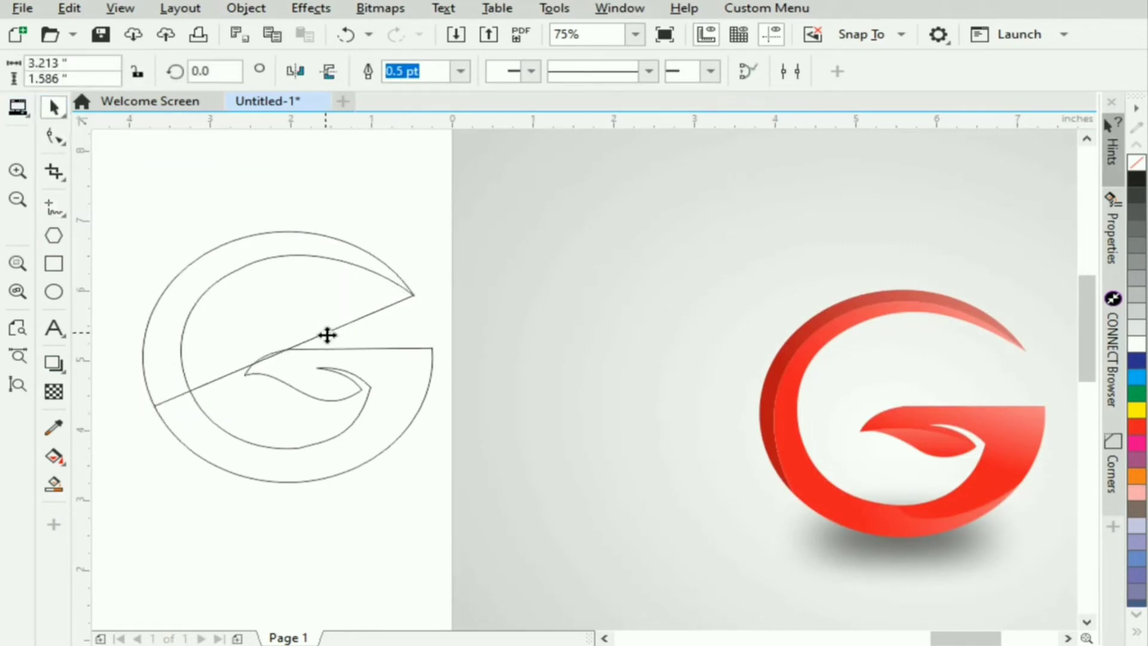
# - Bend the new line into an arc between the G's outer and inner edges and adjust its end handles to match the dark shading boundary
pyautogui.doubleClick(309, 339)
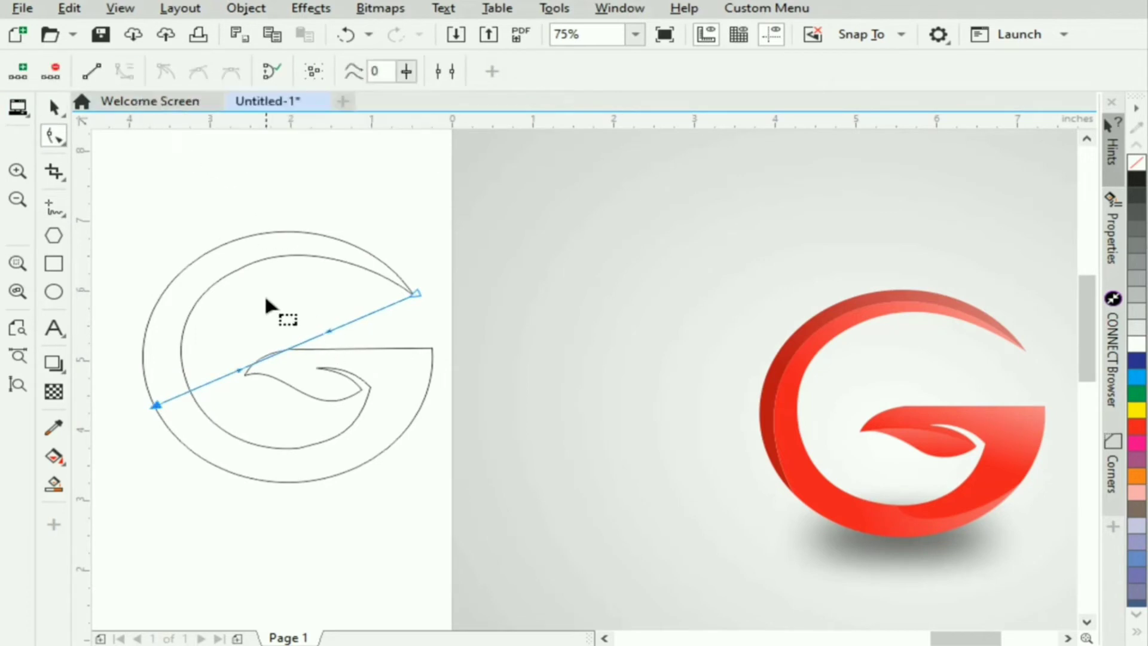
pyautogui.moveTo(285, 350); pyautogui.dragTo(232, 250)
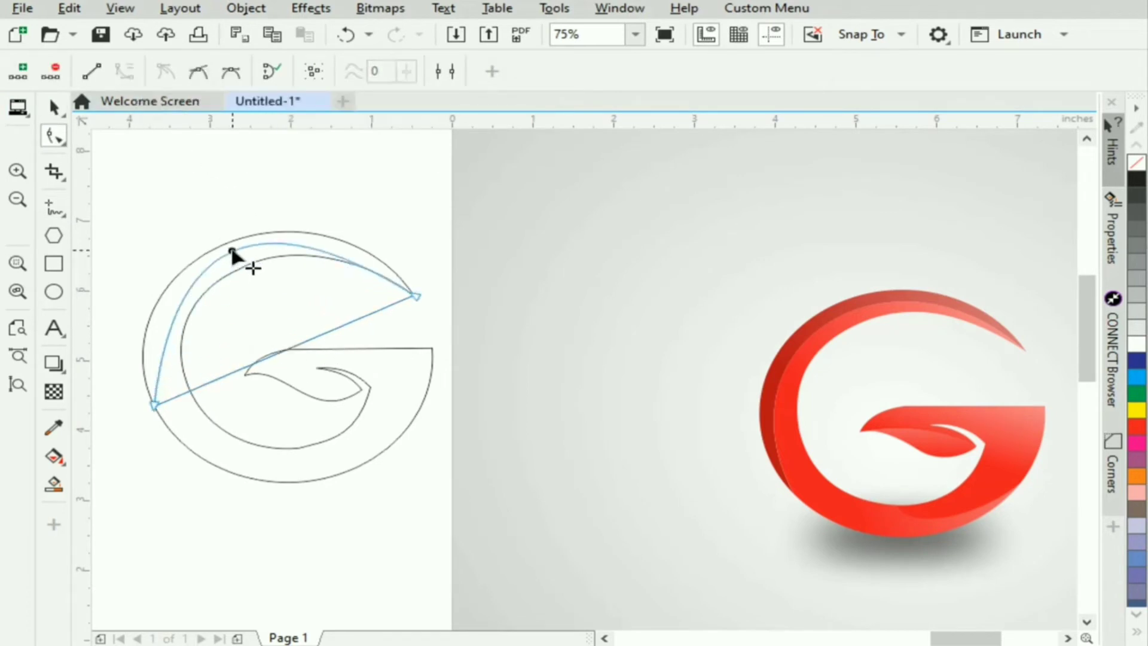
pyautogui.click(415, 294)
pyautogui.moveTo(274, 201); pyautogui.dragTo(314, 202)
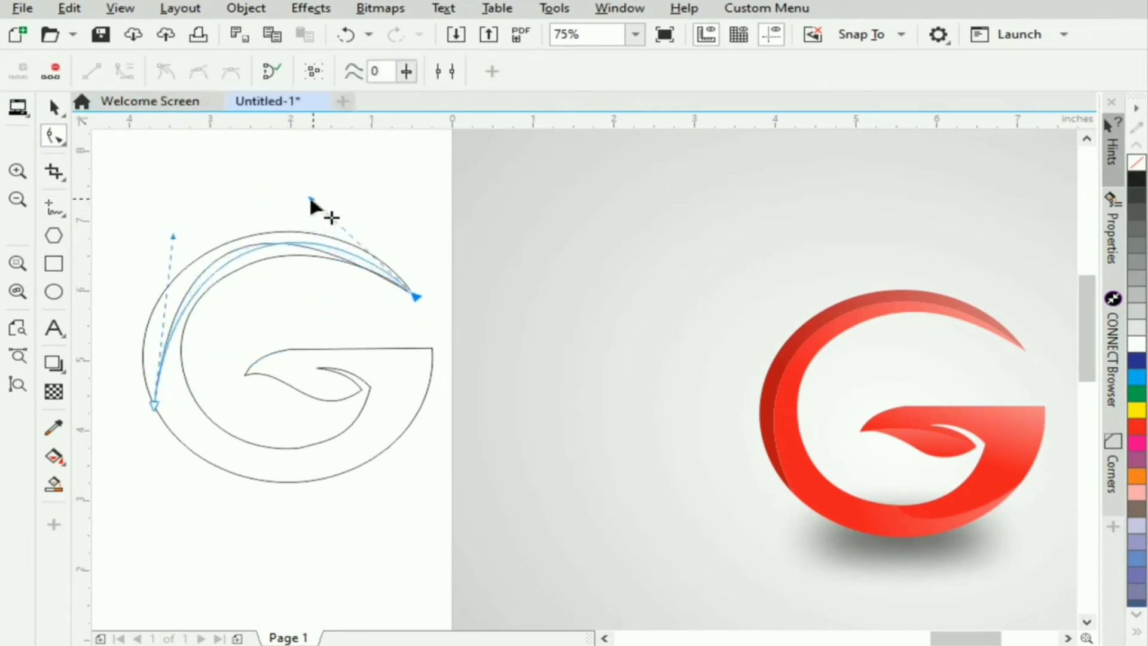
pyautogui.moveTo(172, 241); pyautogui.dragTo(144, 242)
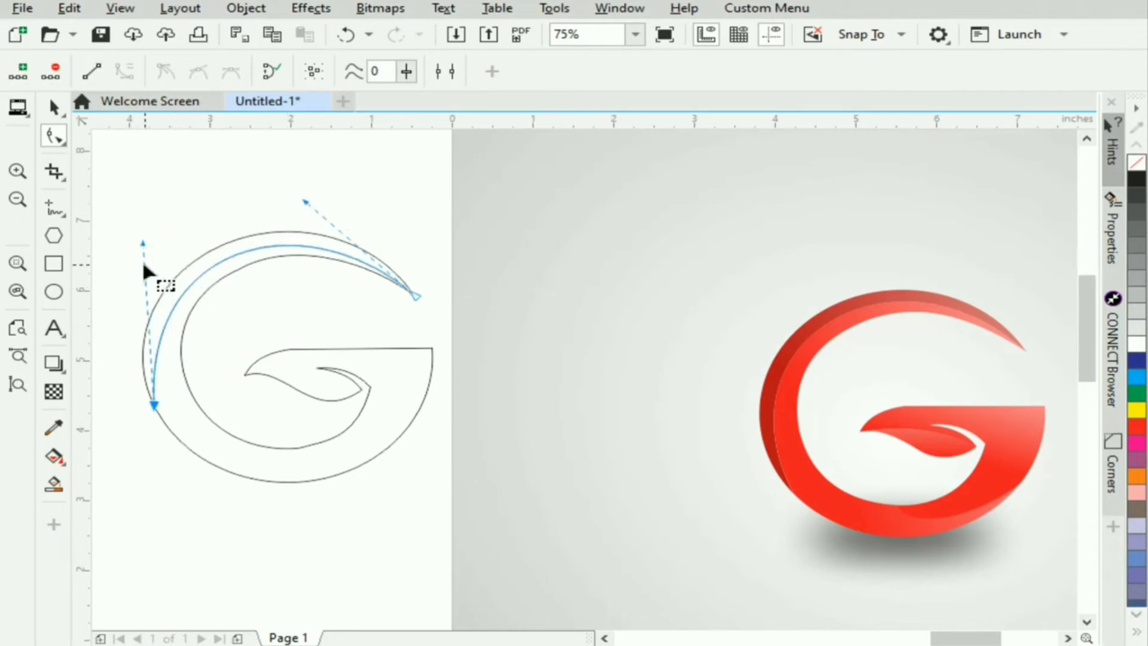
pyautogui.click(54, 113)
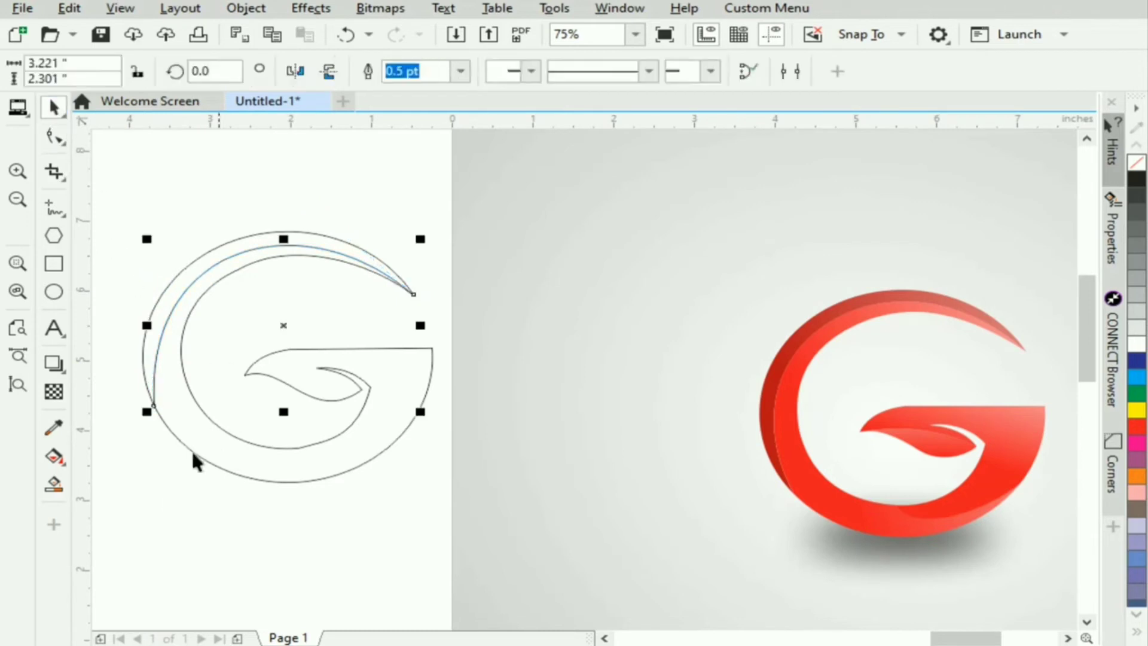
pyautogui.click(340, 413)
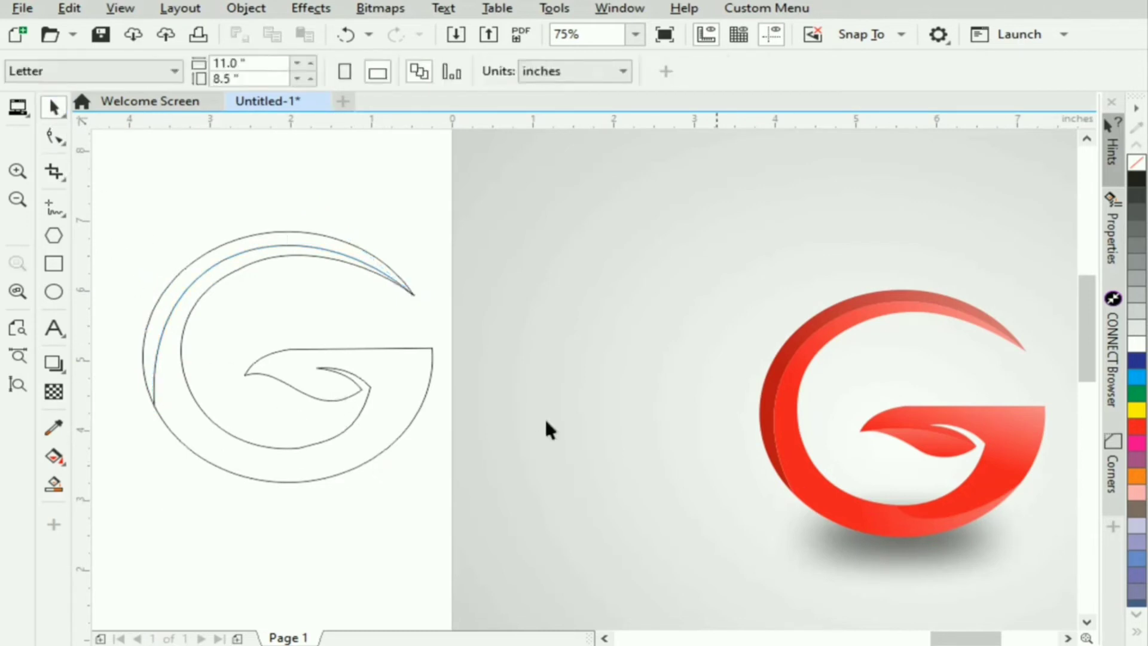
# - Draw a straight freehand line about 1.5 inches long from the G's lower-right outer edge to the bottom of its inner curve
pyautogui.click(54, 206)
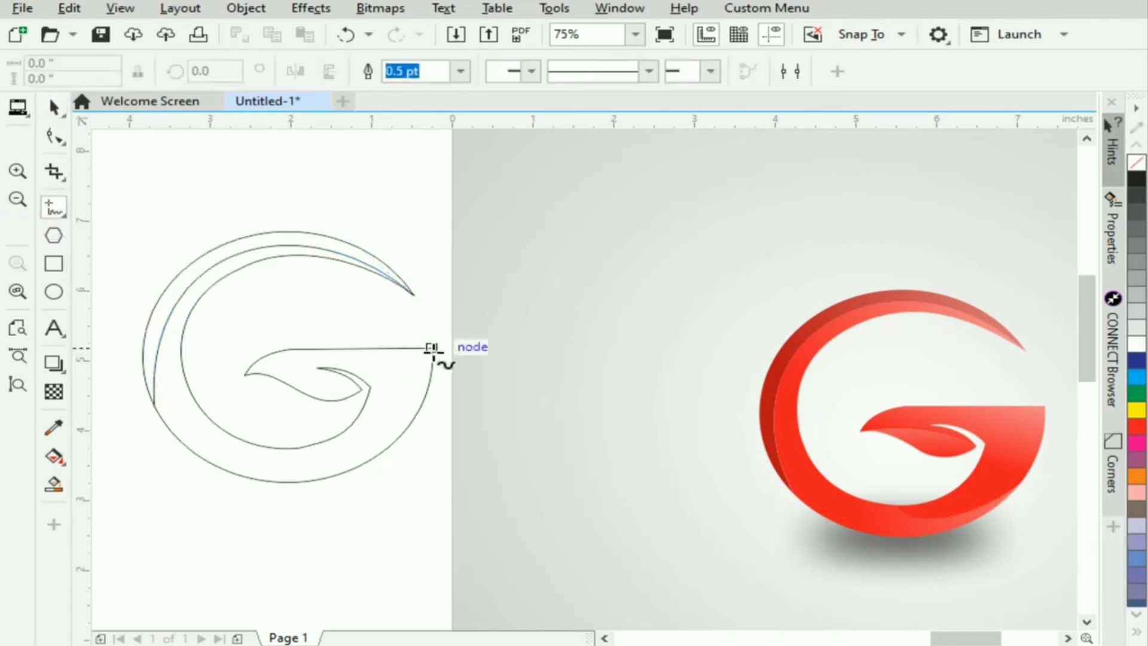
pyautogui.click(435, 348)
pyautogui.click(399, 436)
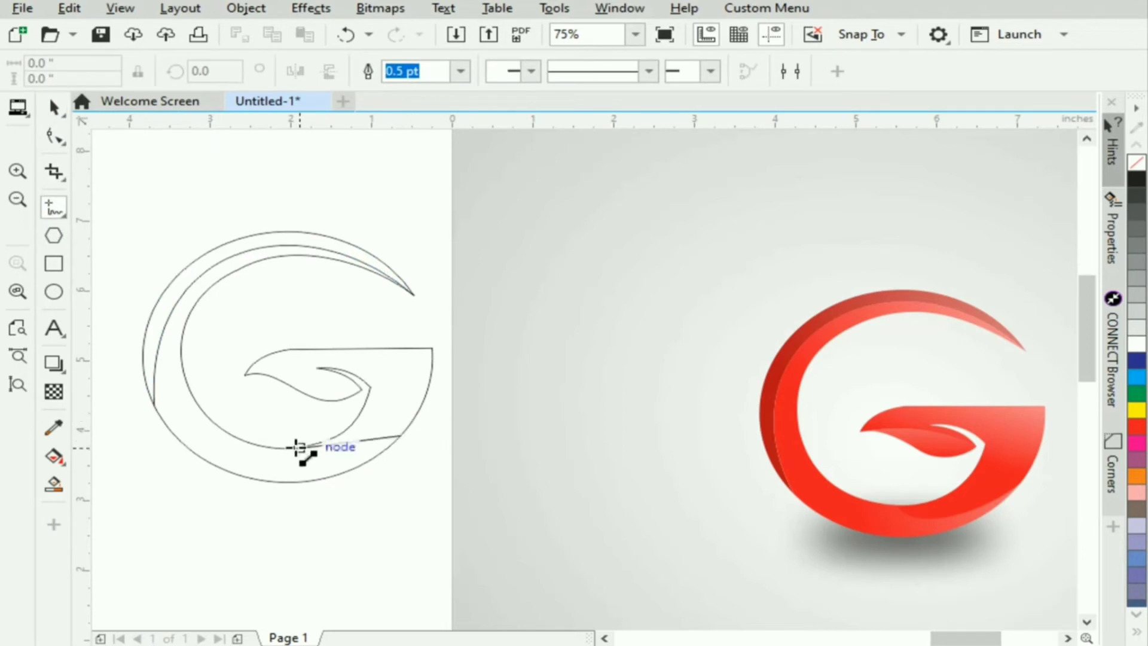
pyautogui.click(280, 447)
# - Bend the new line downward into an arc matching the shading boundary at the G's lower right
pyautogui.click(52, 108)
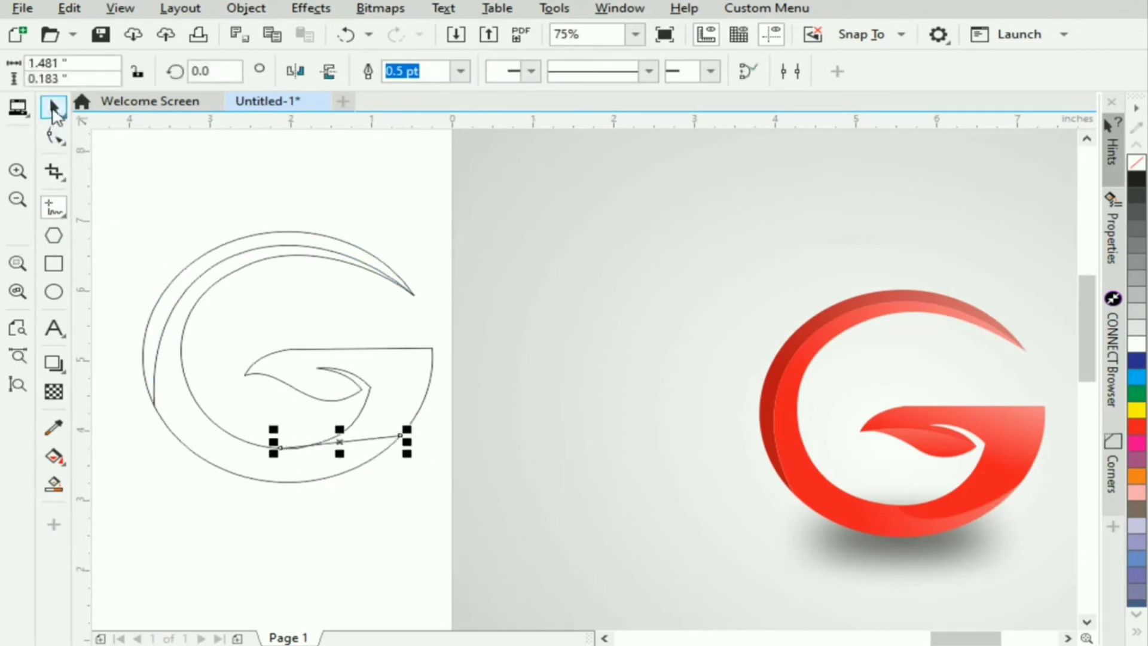
pyautogui.press('F10')
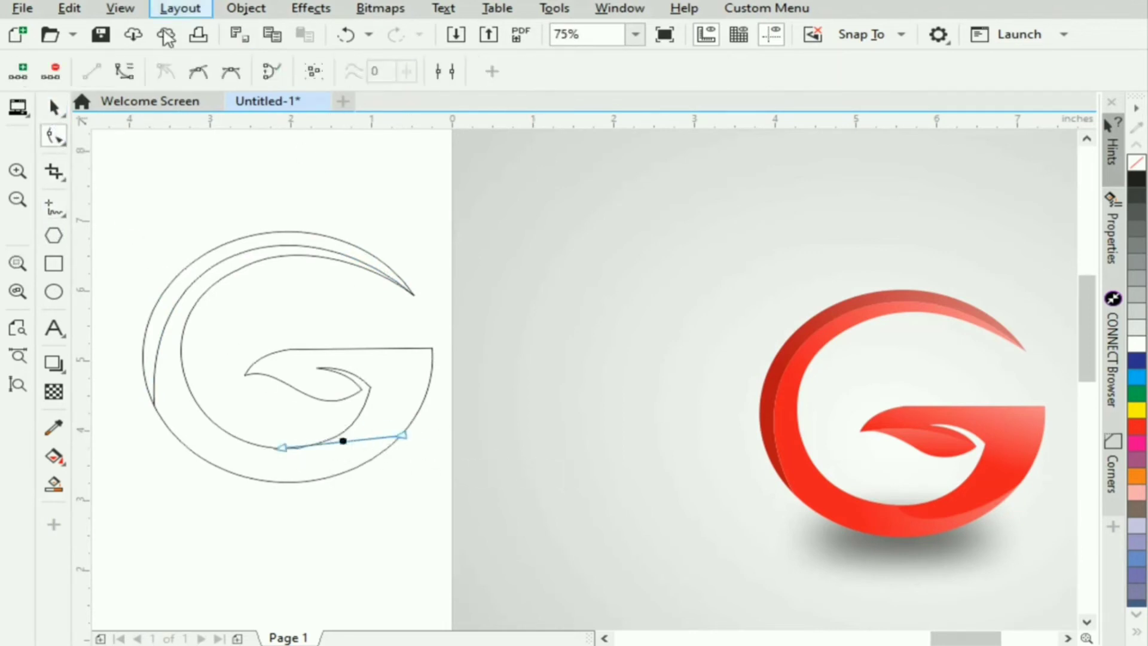
pyautogui.moveTo(361, 441); pyautogui.dragTo(301, 468)
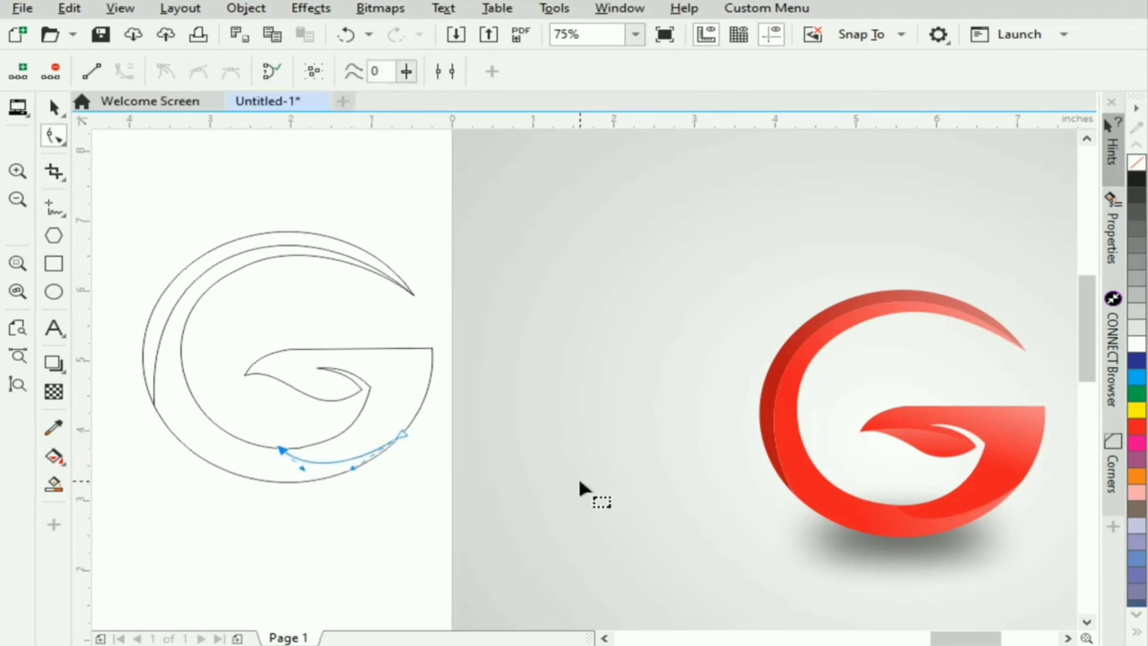
pyautogui.click(54, 109)
pyautogui.click(239, 517)
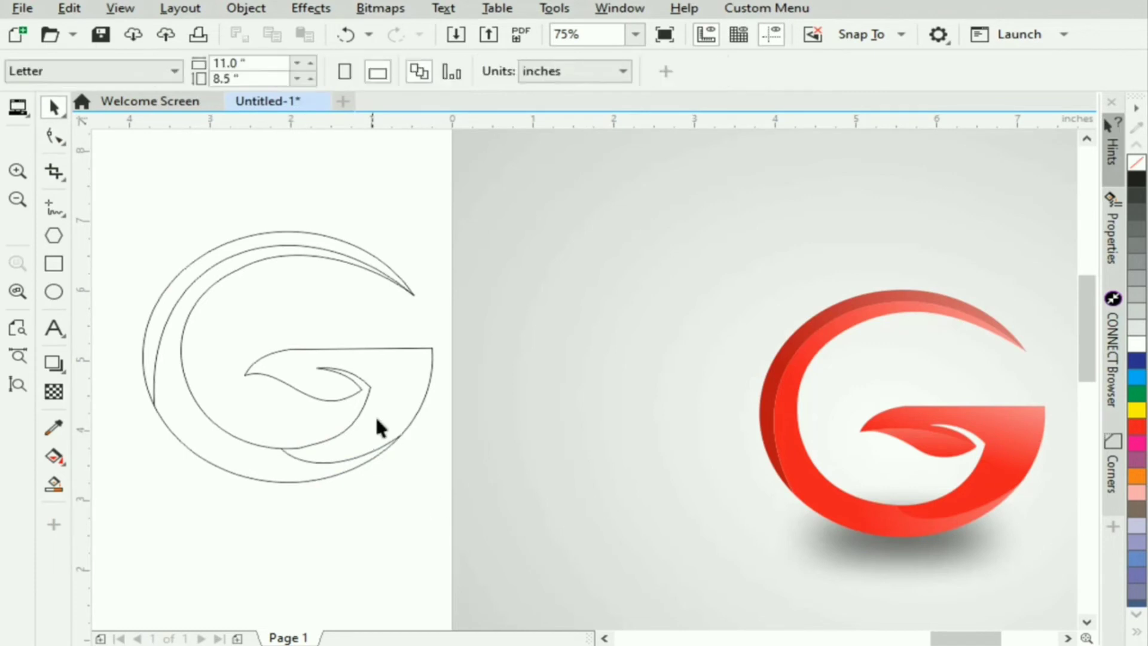
pyautogui.doubleClick(345, 460)
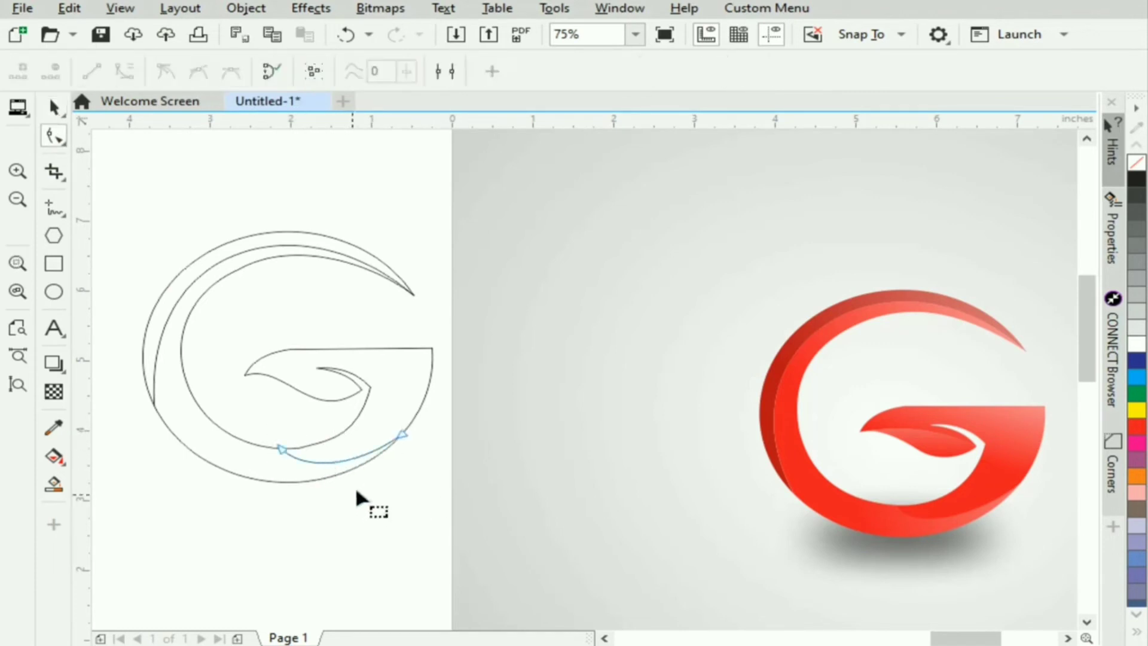
pyautogui.click(297, 472)
pyautogui.click(400, 469)
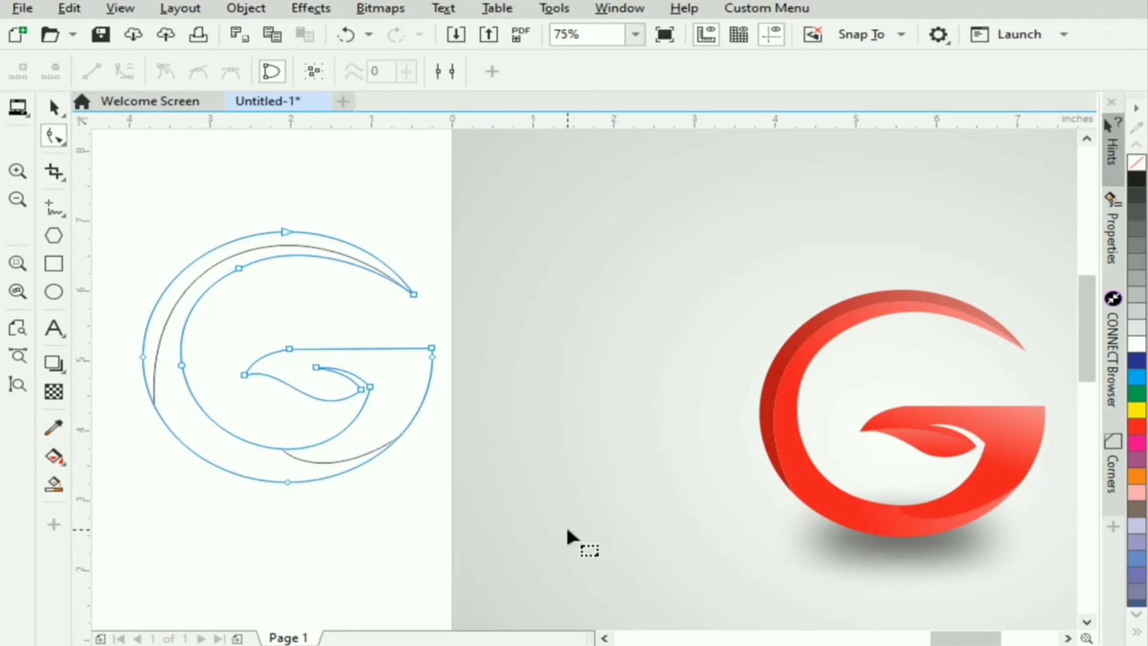
pyautogui.press('space')
pyautogui.click(335, 485)
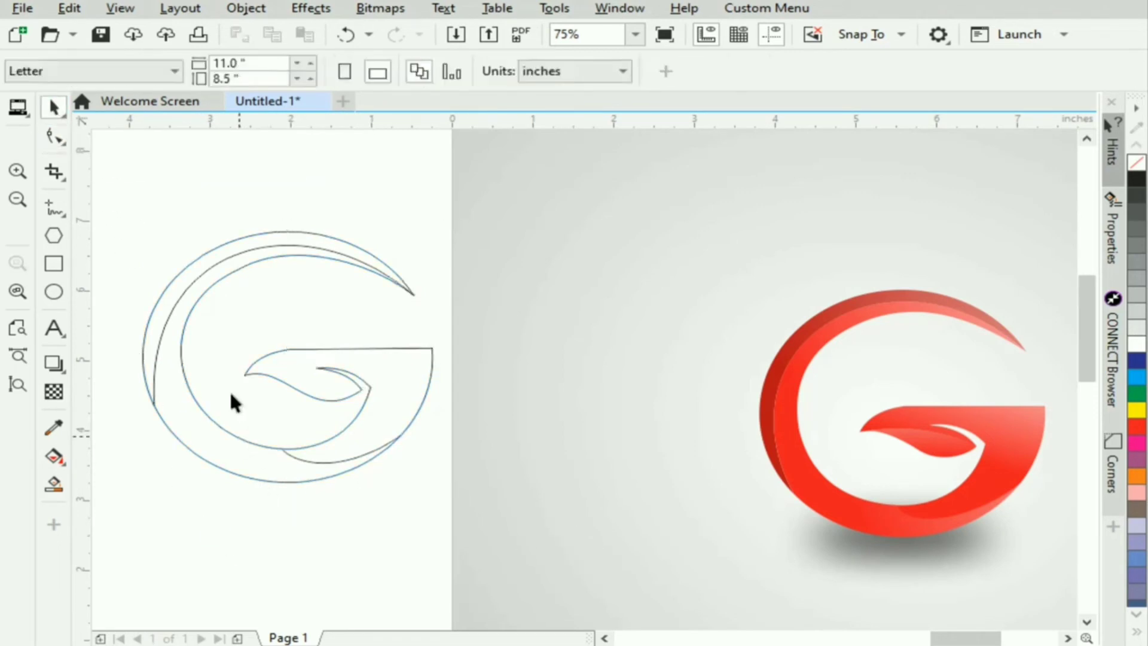
# - Use Smart Fill to create blue-grey shapes from the G's outer crescent, inner band and right-hand section with the leaf
pyautogui.click(54, 456)
pyautogui.click(54, 485)
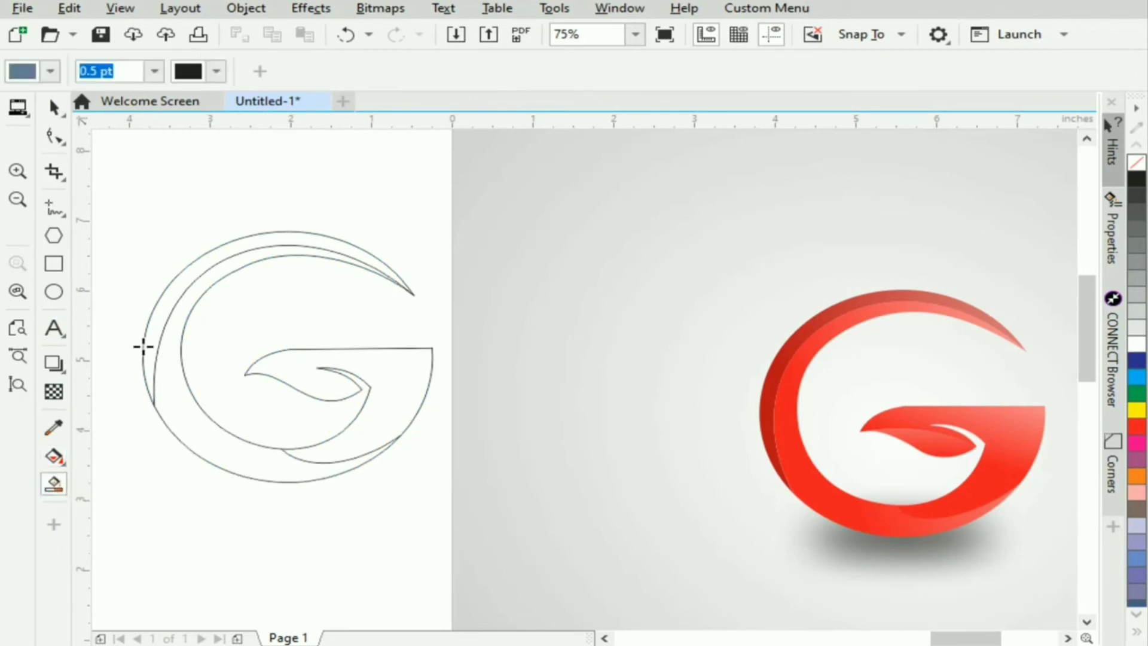
pyautogui.click(158, 321)
pyautogui.click(165, 365)
pyautogui.click(336, 443)
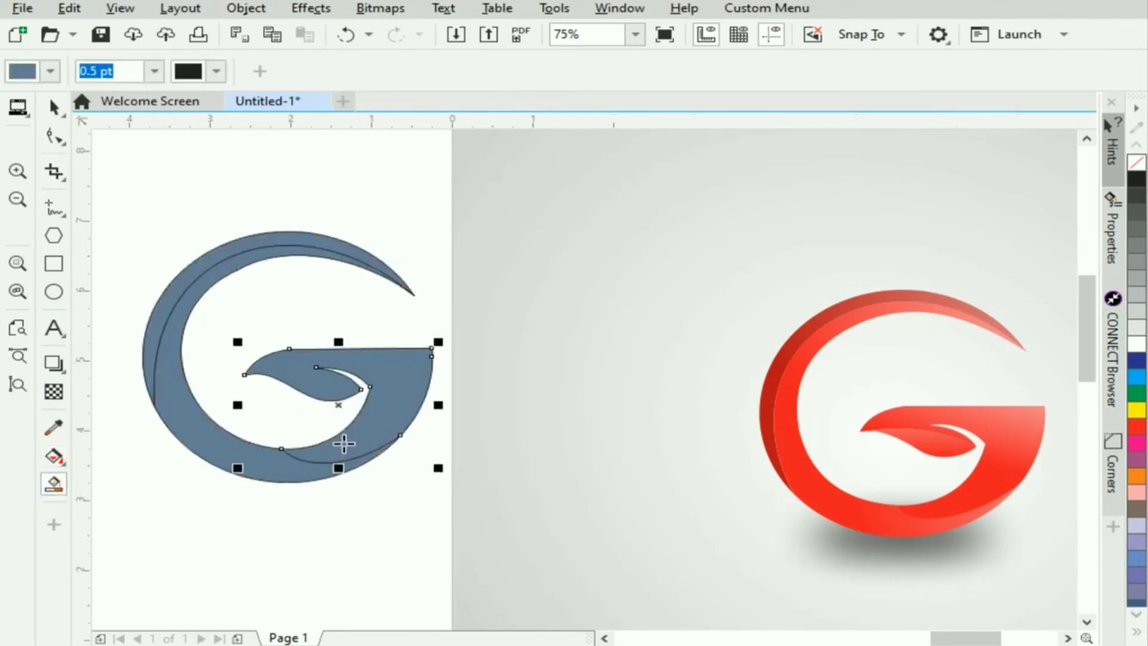
pyautogui.click(52, 107)
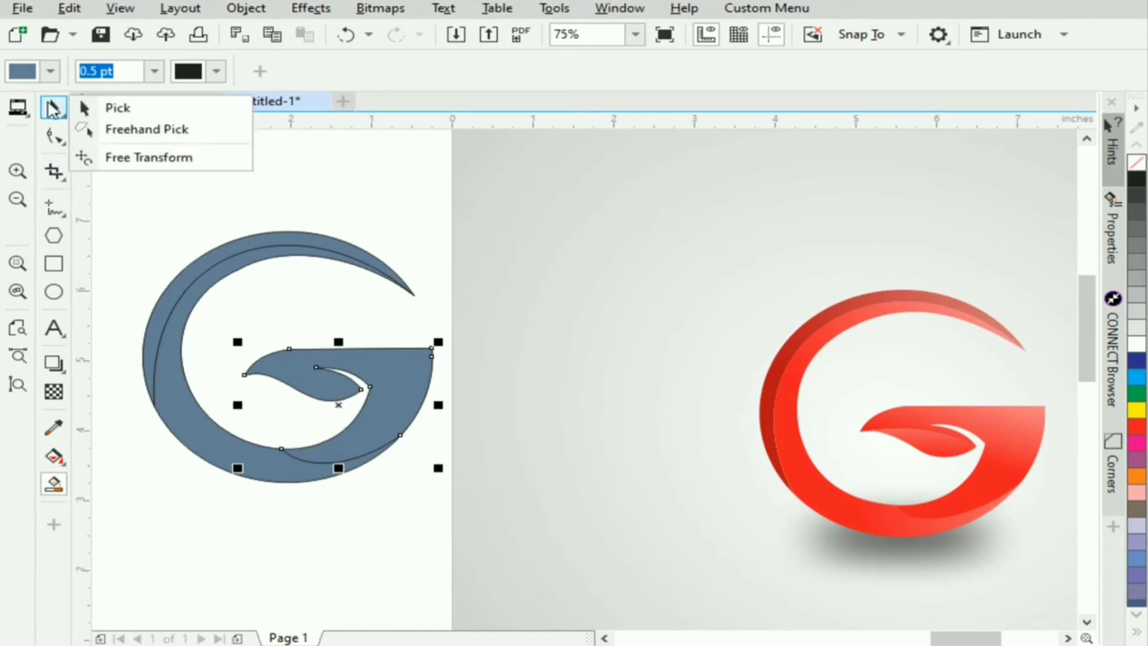
pyautogui.click(55, 108)
pyautogui.click(128, 187)
# - Draw a straight freehand line about 1.45 inches long from the leaf's right tip to its left tip
pyautogui.click(55, 208)
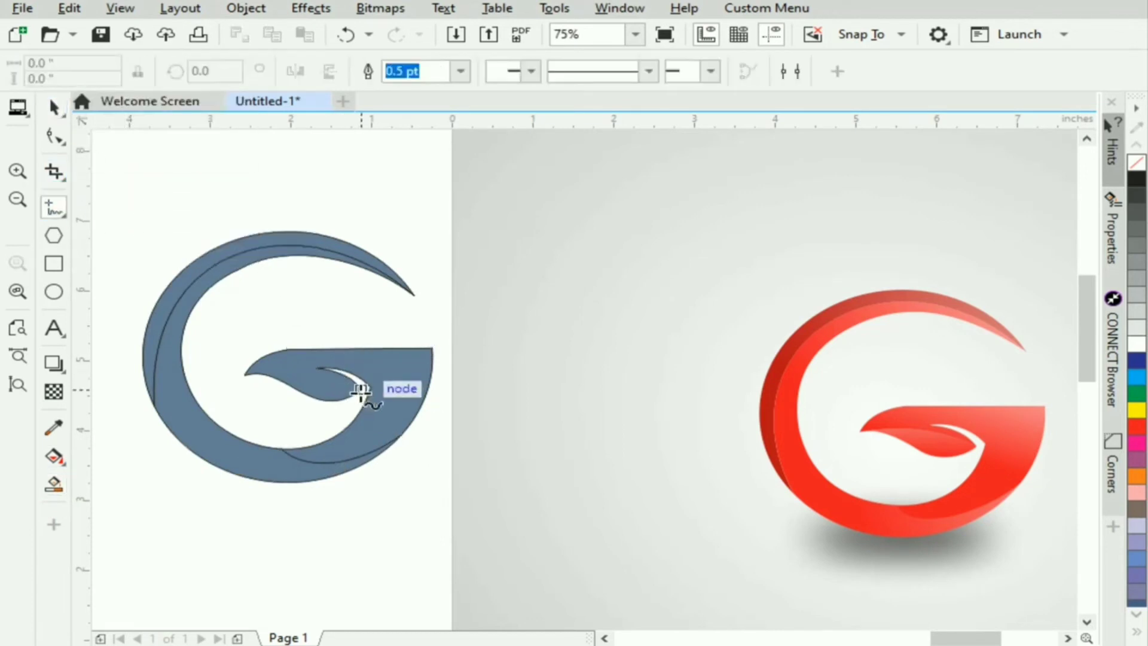
pyautogui.click(361, 392)
pyautogui.click(245, 376)
pyautogui.click(54, 109)
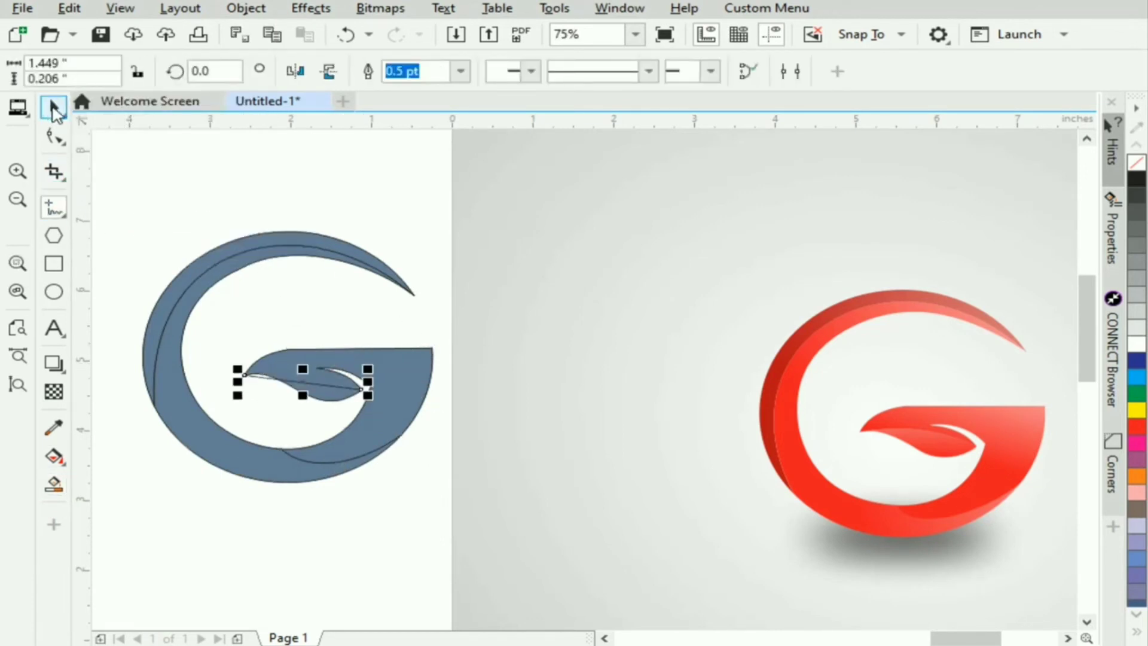
# - Convert the leaf's dividing line to a curve and bend it slightly upward
pyautogui.doubleClick(308, 383)
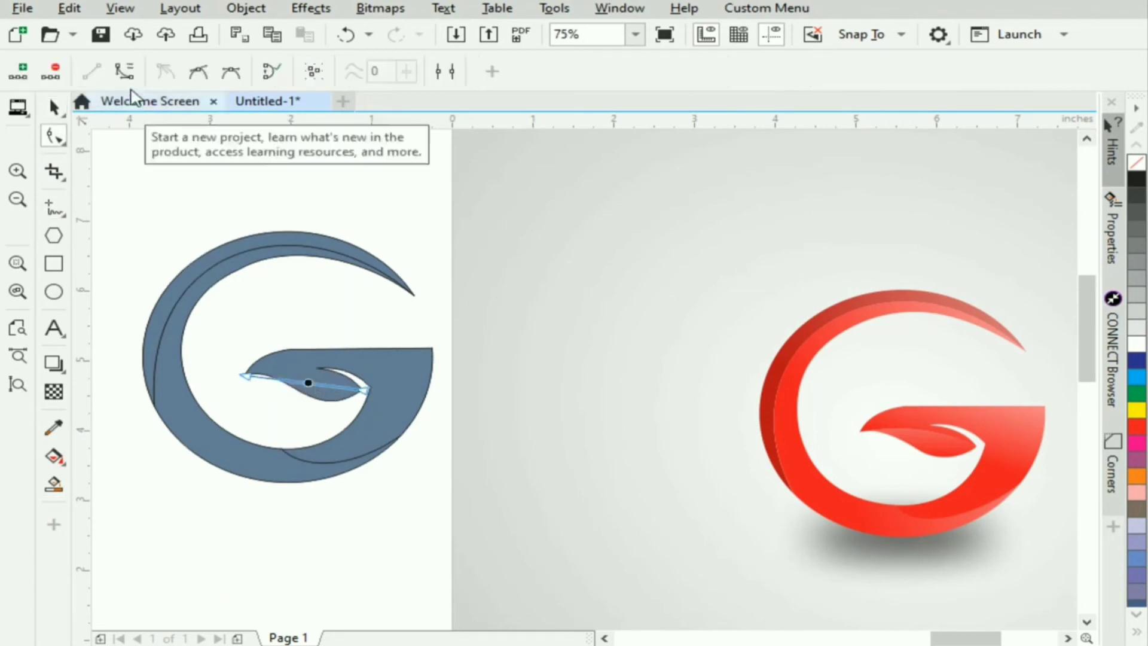
pyautogui.click(124, 71)
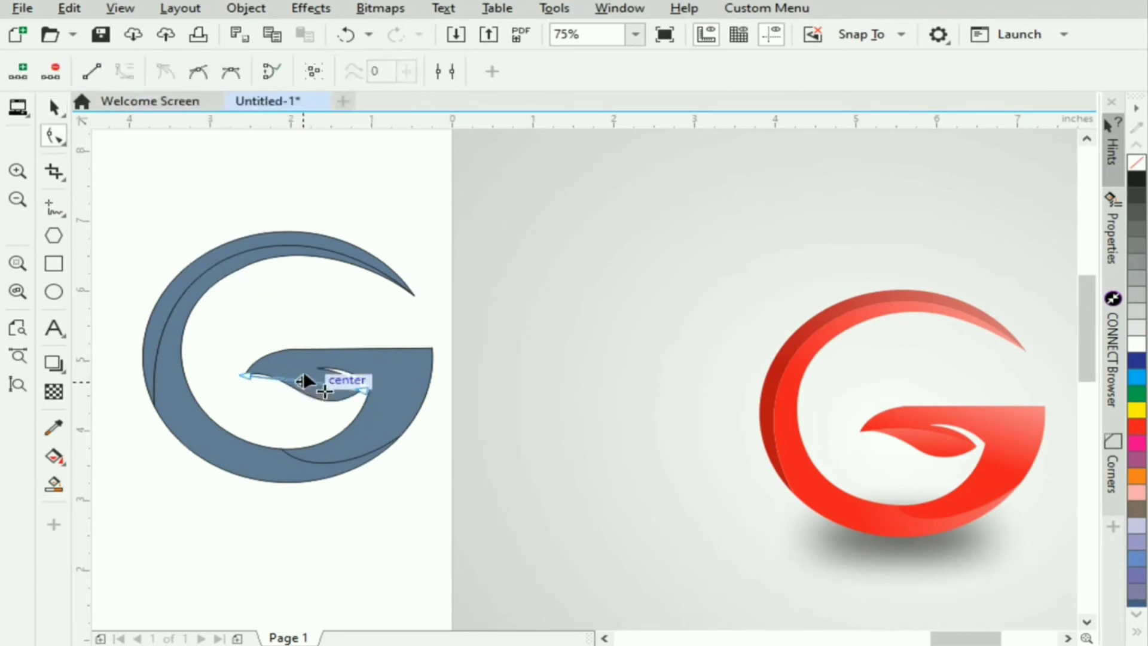
pyautogui.moveTo(304, 382); pyautogui.dragTo(301, 371)
pyautogui.press('space')
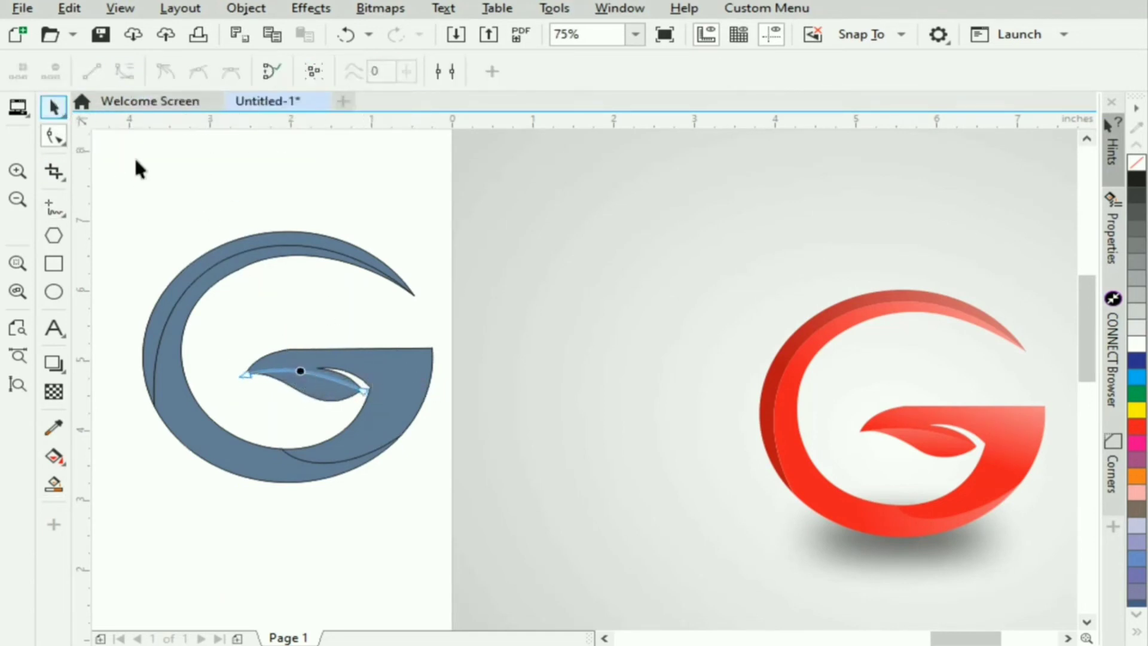
pyautogui.click(384, 199)
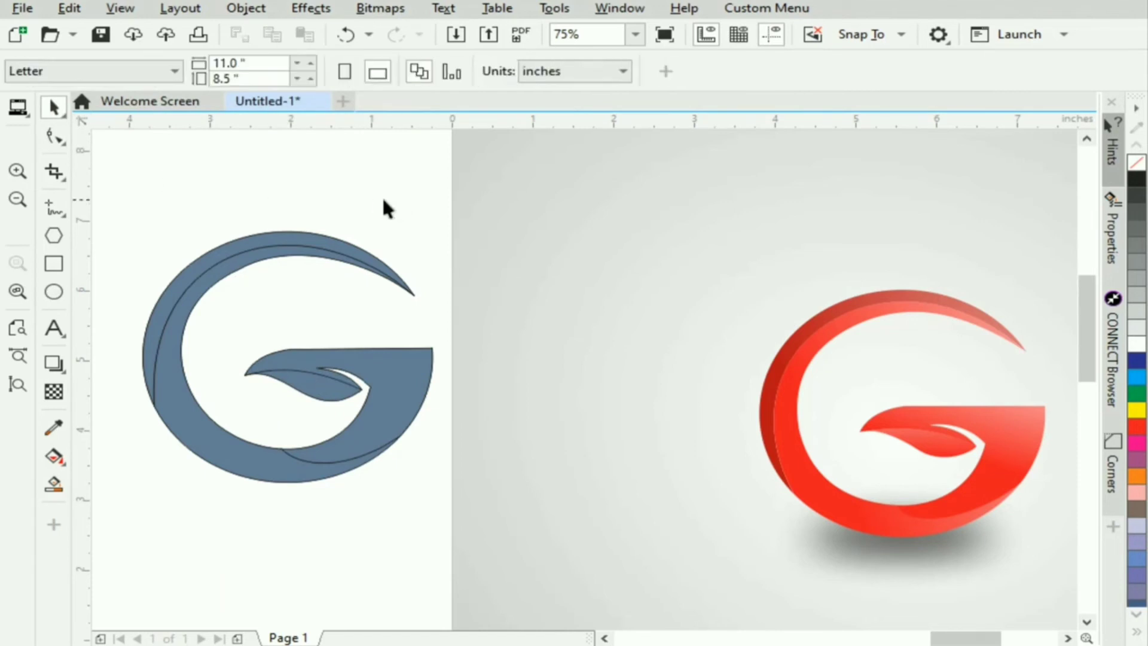
# - Use Smart Fill to create separate blue-grey shapes from the lower leaf and the G's right-hand section above the dividing curve
pyautogui.click(54, 483)
pyautogui.click(324, 386)
pyautogui.click(335, 358)
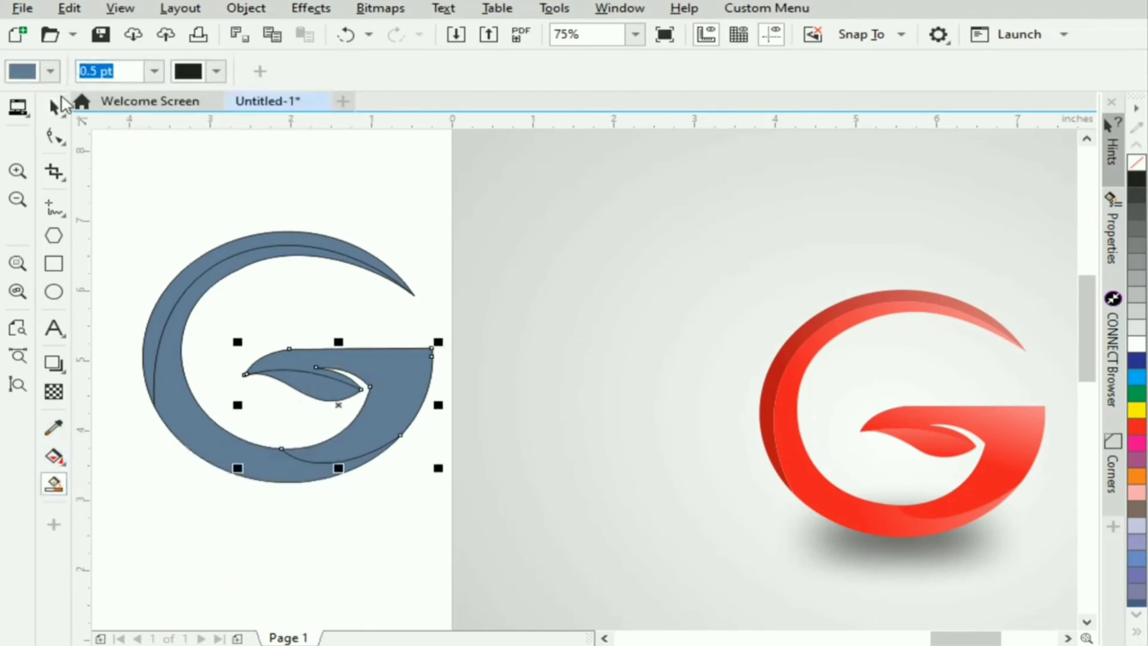
pyautogui.click(54, 108)
pyautogui.click(171, 185)
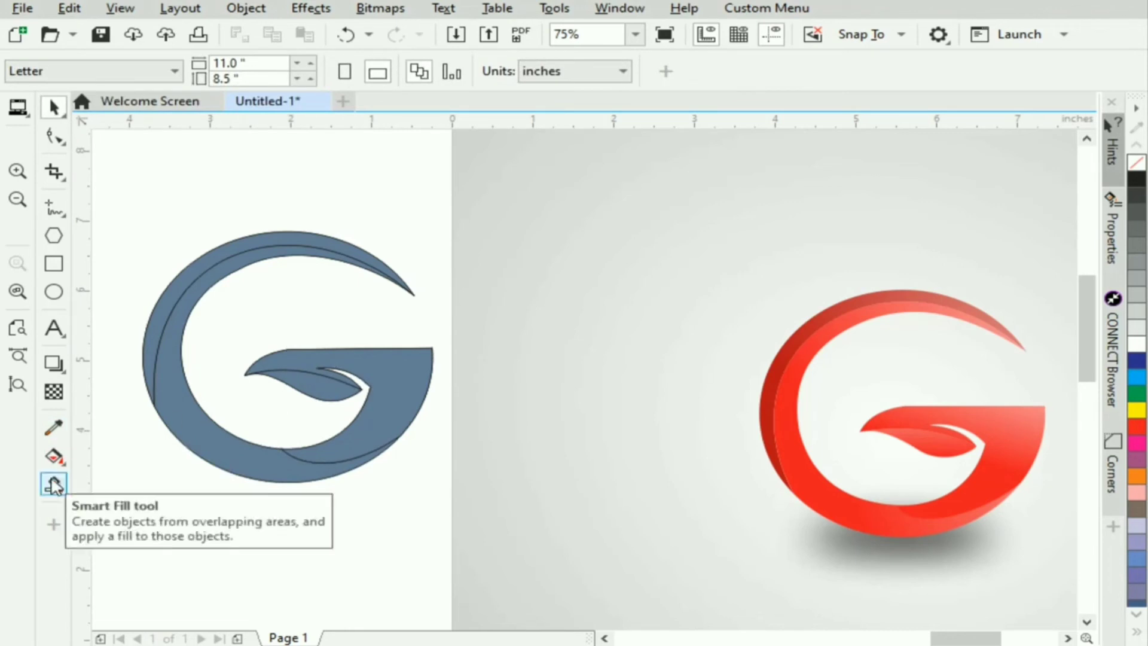
# - Apply a red-to-white gradient to the outer crescent from its lower left, extending the white end well past the upper tip
pyautogui.click(54, 457)
pyautogui.click(154, 390)
pyautogui.moveTo(144, 374); pyautogui.dragTo(350, 197)
pyautogui.moveTo(976, 435); pyautogui.dragTo(143, 374)
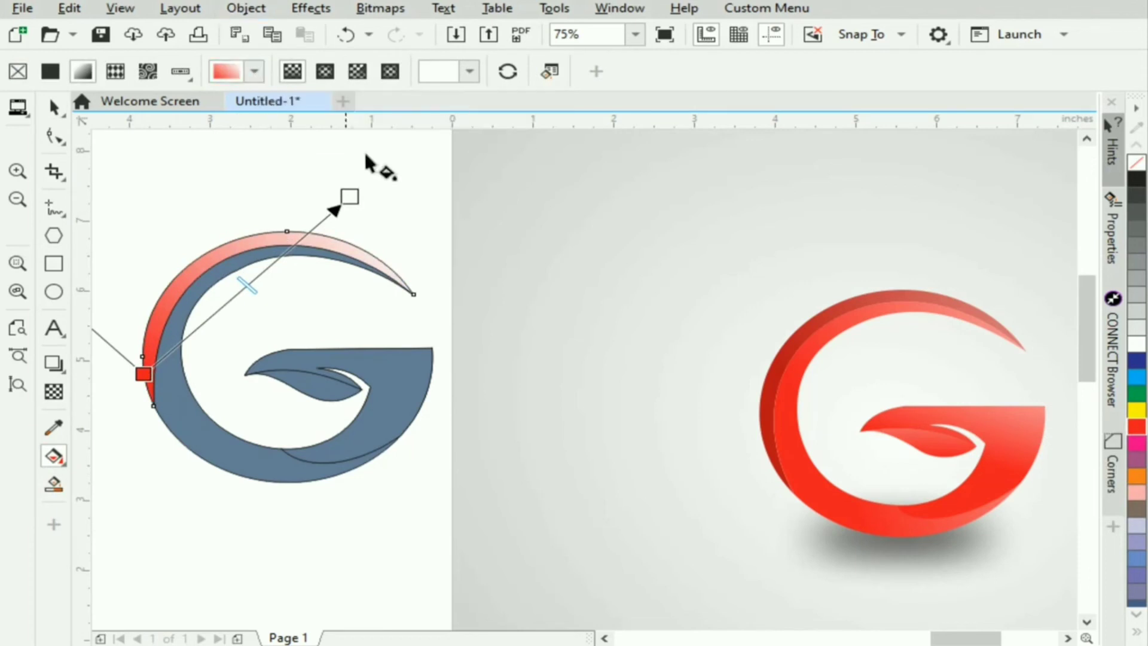
pyautogui.moveTo(350, 197); pyautogui.dragTo(560, 184)
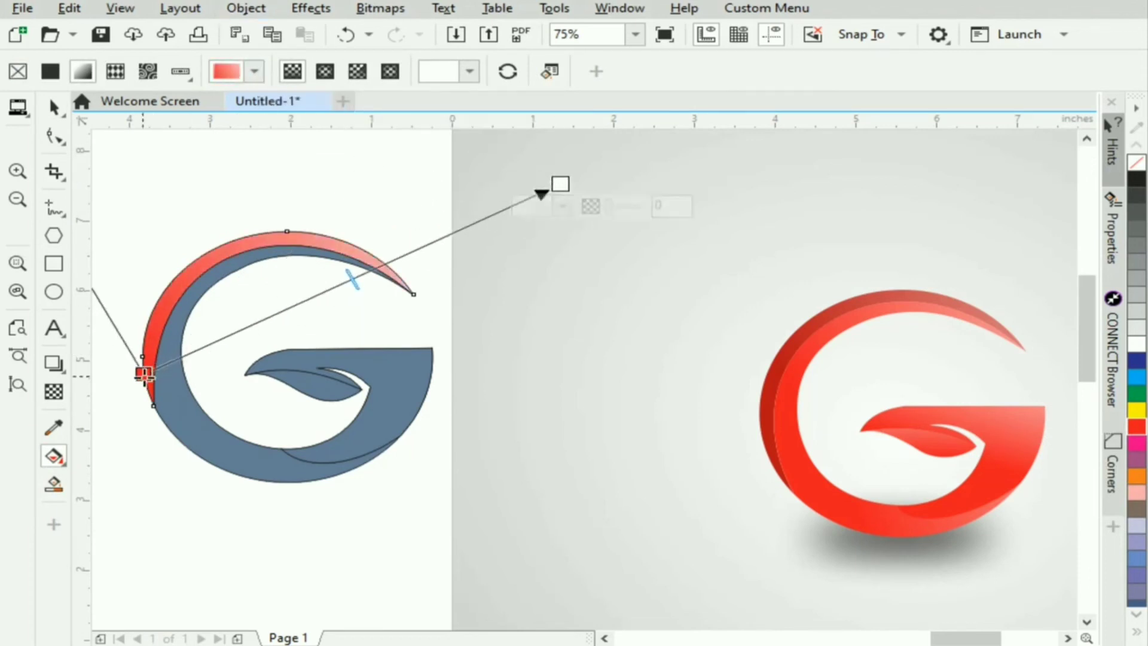
# - Darken the crescent gradient's red start by adding cyan, and shift both gradient ends up to strengthen the dark red
pyautogui.click(145, 375)
pyautogui.click(139, 395)
pyautogui.click(151, 380)
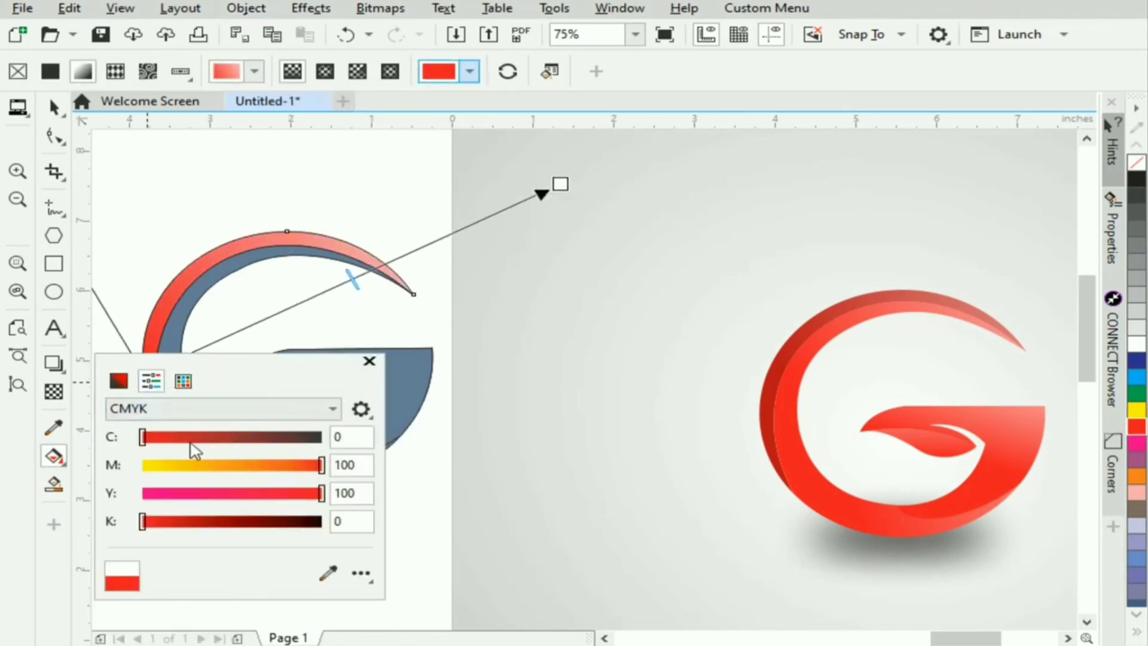
pyautogui.click(184, 440)
pyautogui.click(369, 361)
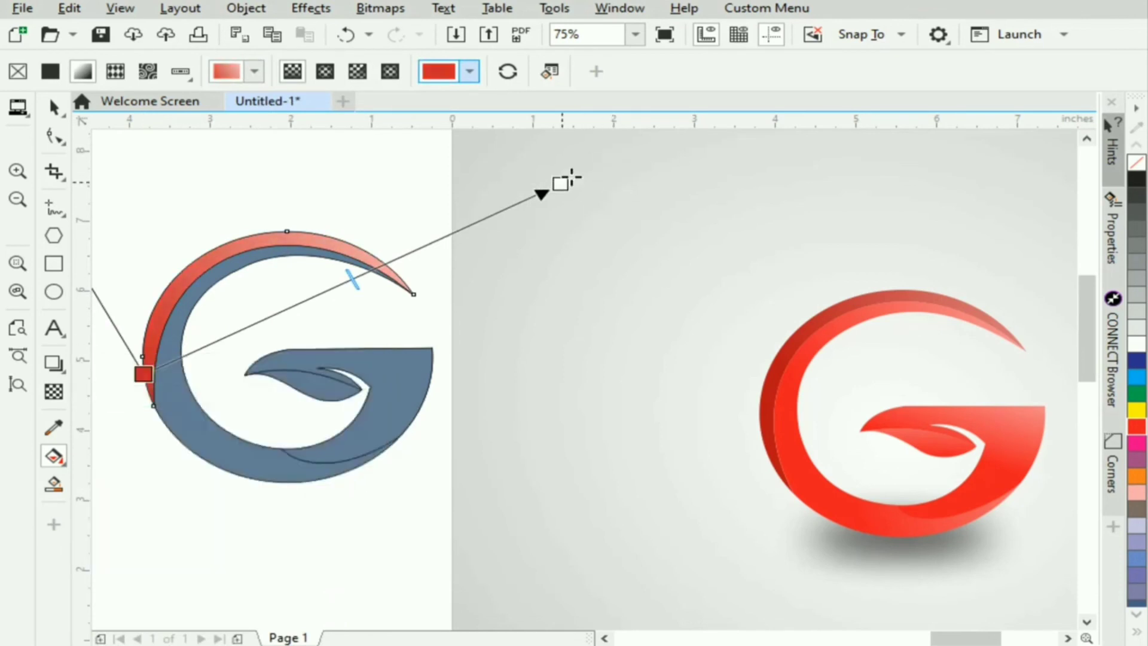
pyautogui.moveTo(561, 183); pyautogui.dragTo(641, 144)
pyautogui.moveTo(144, 374); pyautogui.dragTo(162, 284)
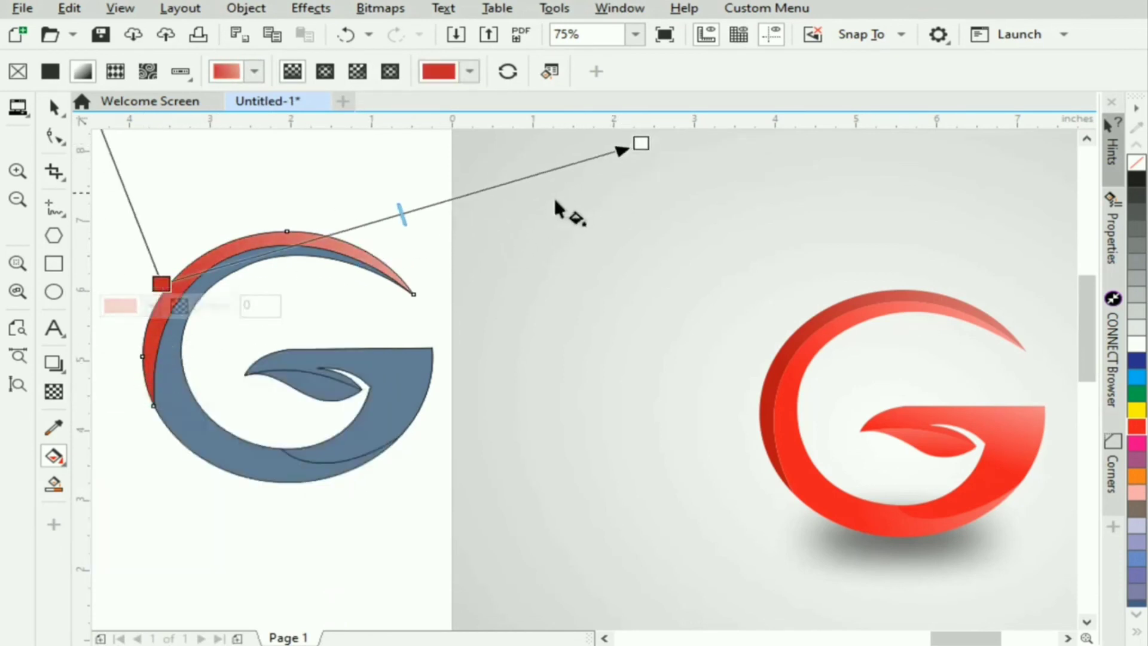
# - Apply a red-to-white gradient to the G's inner band, running from its lower left to beyond the upper tip
pyautogui.click(189, 436)
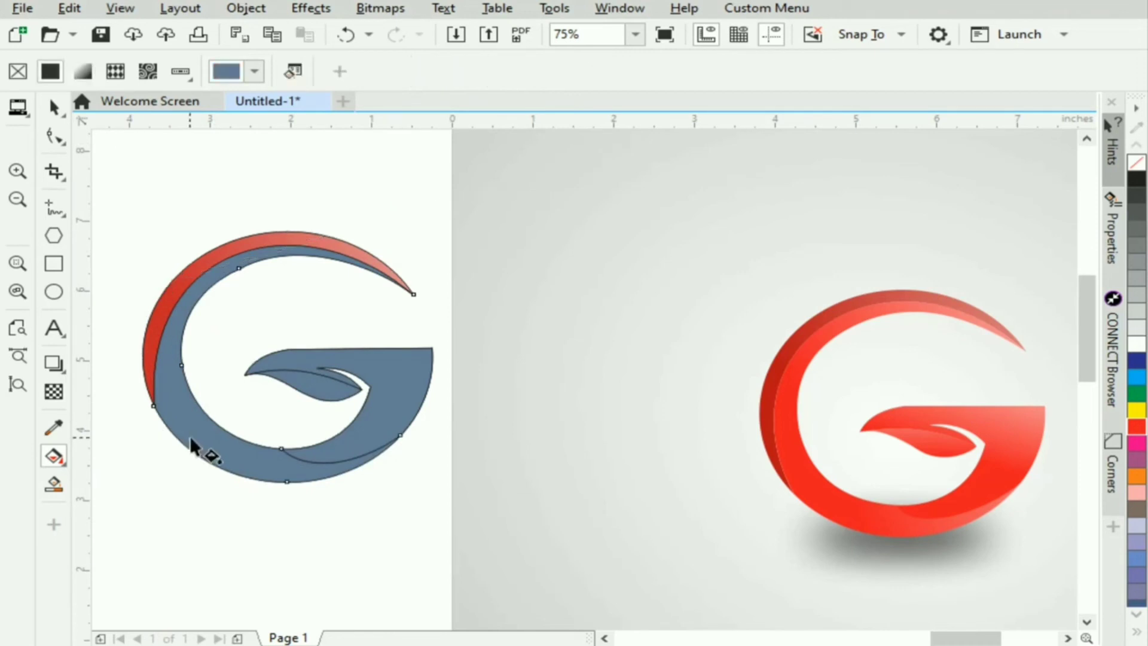
pyautogui.moveTo(161, 436); pyautogui.dragTo(293, 211)
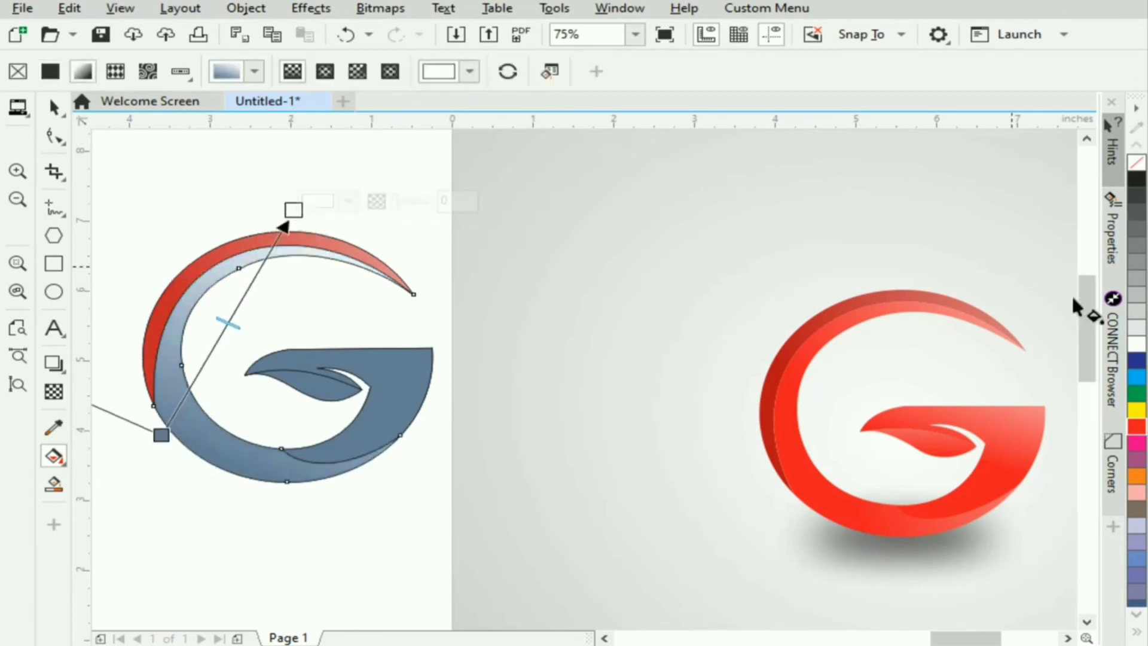
pyautogui.moveTo(1135, 429); pyautogui.dragTo(162, 436)
pyautogui.moveTo(293, 210); pyautogui.dragTo(468, 181)
pyautogui.moveTo(163, 436); pyautogui.dragTo(155, 406)
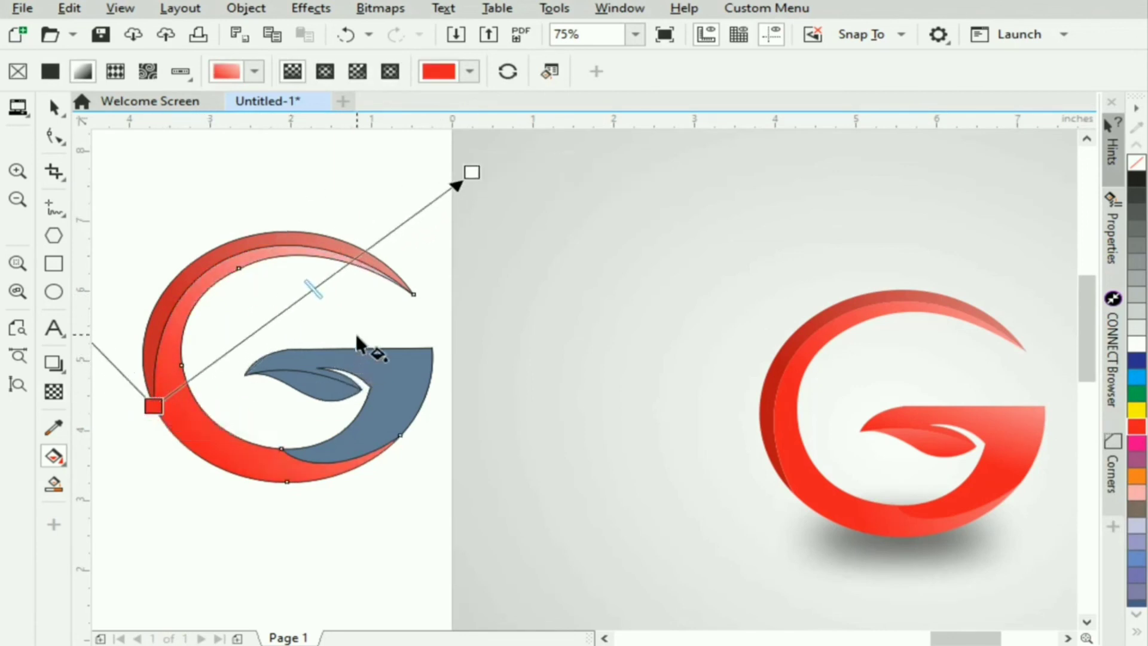
# - Apply a red-to-white gradient to the G's right-hand section, lightening toward its upper-right corner
pyautogui.click(356, 459)
pyautogui.moveTo(339, 449); pyautogui.dragTo(359, 409)
pyautogui.moveTo(453, 299); pyautogui.dragTo(477, 266)
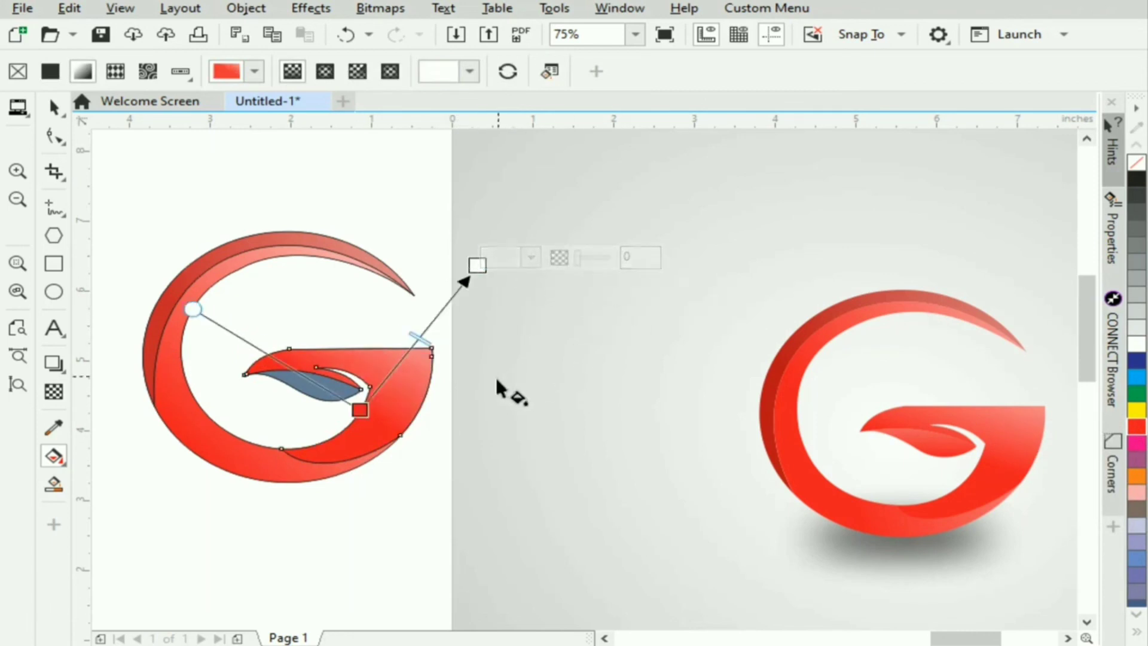
# - Apply a red-to-white gradient to the lower leaf from its lower right, with the white end moved above the leaf
pyautogui.click(310, 397)
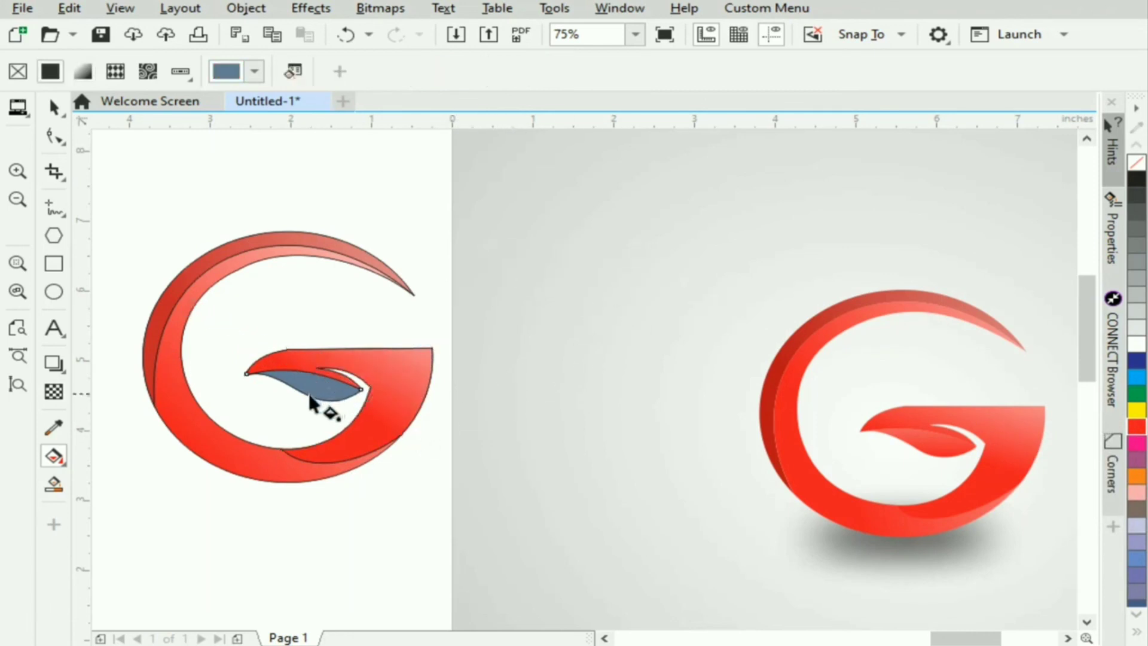
pyautogui.moveTo(347, 412); pyautogui.dragTo(299, 355)
pyautogui.moveTo(1137, 426); pyautogui.dragTo(321, 399)
pyautogui.moveTo(299, 356); pyautogui.dragTo(308, 314)
pyautogui.click(55, 108)
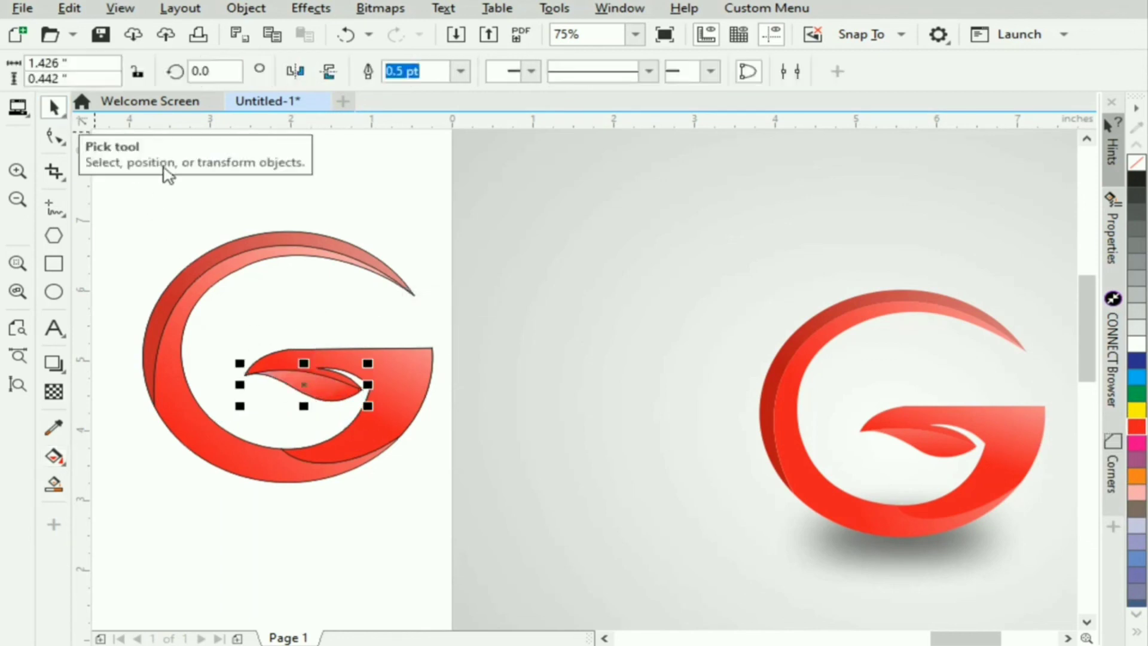
pyautogui.click(391, 185)
# - Select the four gradient-filled G pieces together and move them down and left, away from the original outlines
pyautogui.click(321, 238)
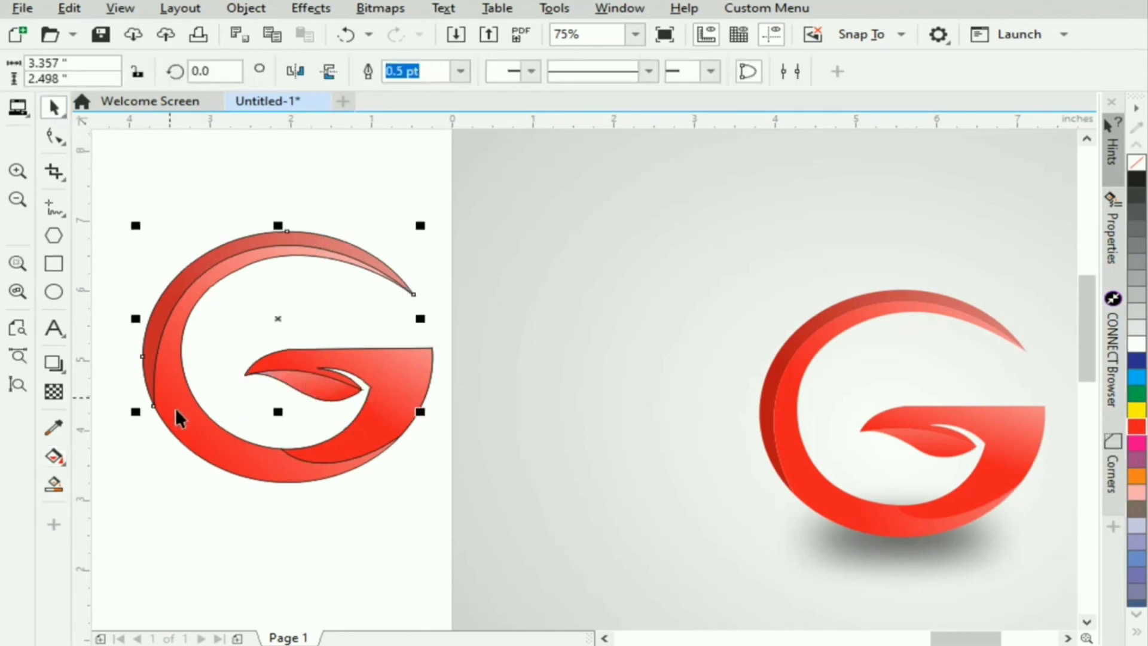
pyautogui.keyDown('shift'); pyautogui.click(354, 397); pyautogui.keyUp('shift')
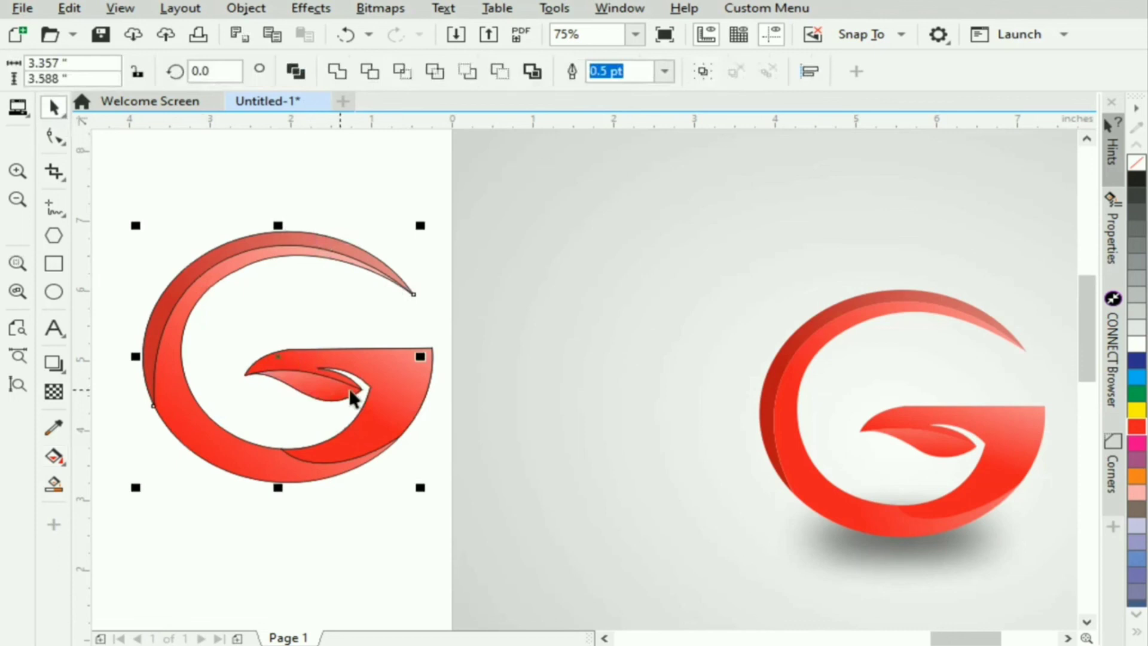
pyautogui.keyDown('shift'); pyautogui.click(353, 444); pyautogui.keyUp('shift')
pyautogui.keyDown('shift'); pyautogui.click(321, 389); pyautogui.keyUp('shift')
pyautogui.scroll(-1, 356, 375)
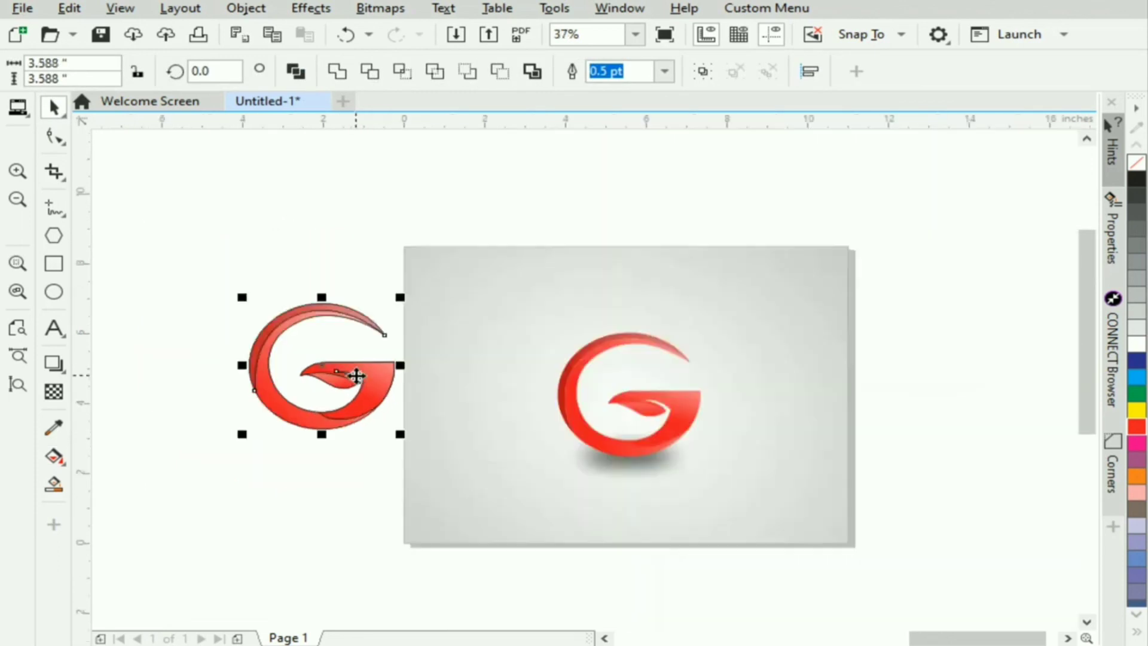
pyautogui.moveTo(357, 376); pyautogui.dragTo(173, 450)
# - Delete the original unfilled and blue-filled G outlines left between the gradient logo and the reference image
pyautogui.moveTo(196, 245); pyautogui.dragTo(320, 353)
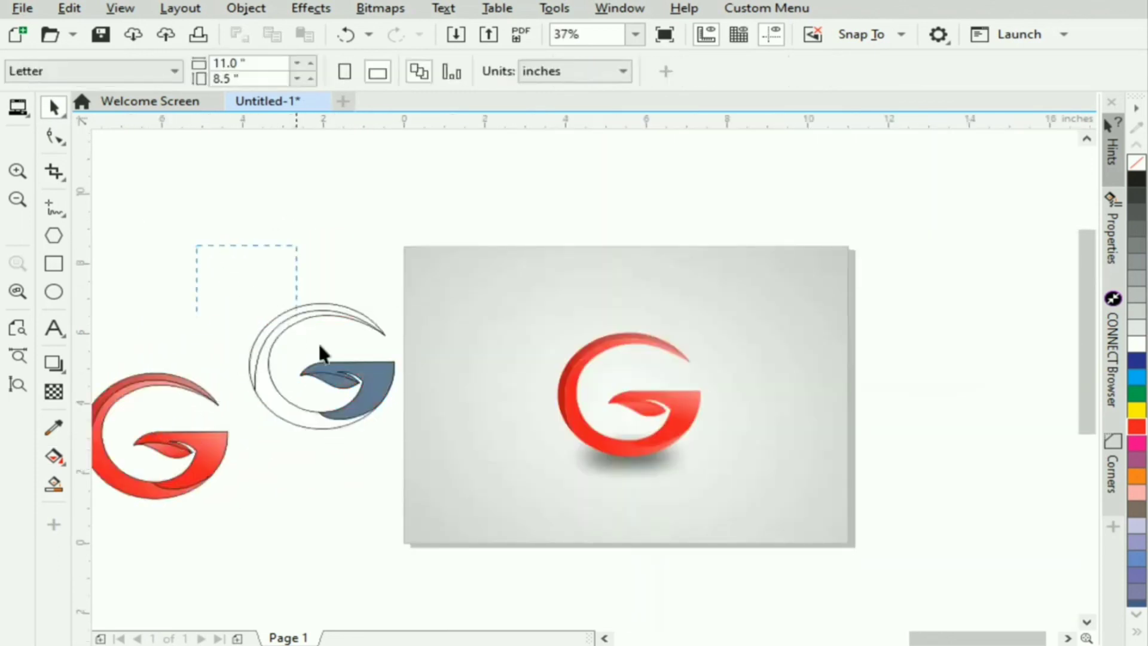
pyautogui.moveTo(426, 461); pyautogui.dragTo(431, 469)
pyautogui.press('Delete')
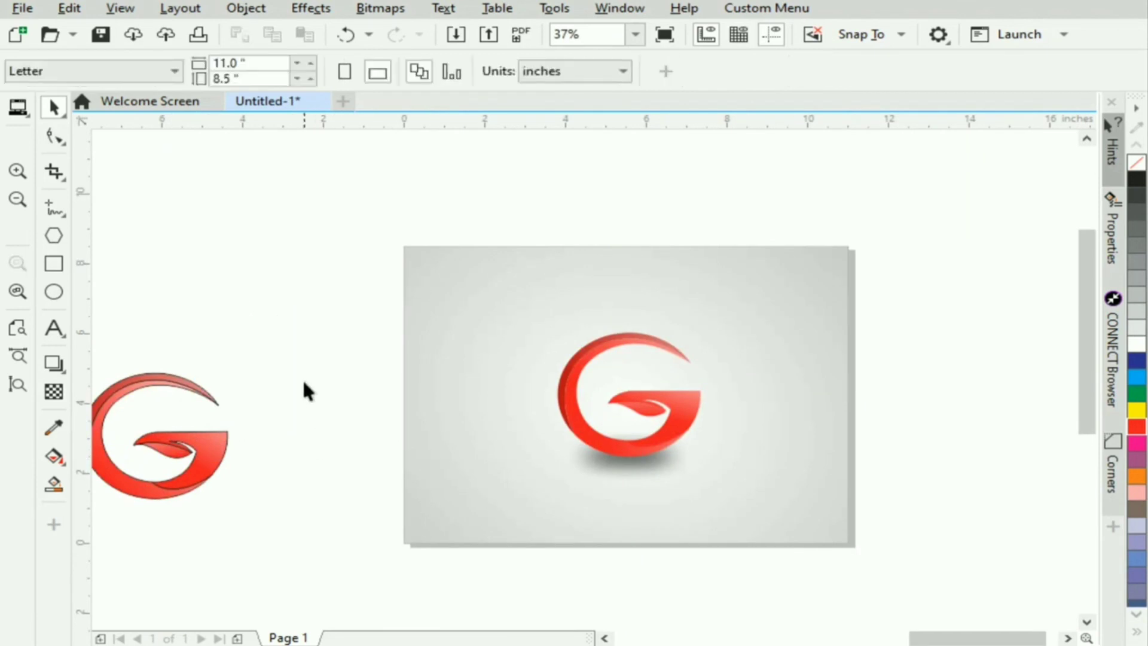
# - Remove the outline from all the gradient-filled G pieces together
pyautogui.hscroll(-5, 571, 461)
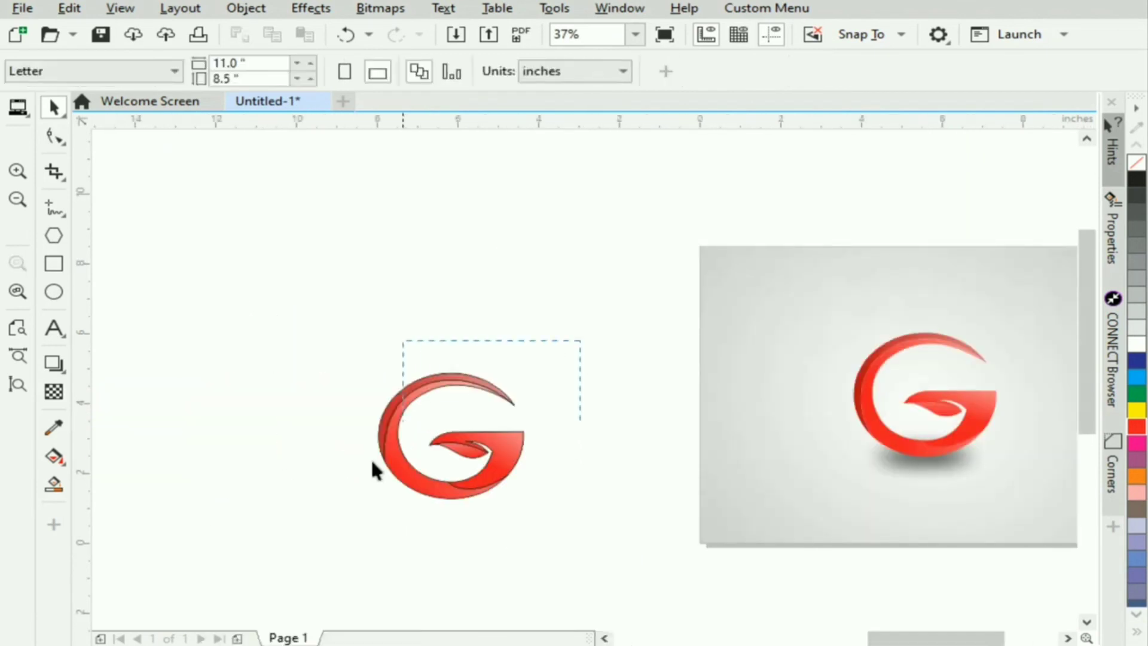
pyautogui.moveTo(341, 519); pyautogui.dragTo(340, 513)
pyautogui.click(17, 293)
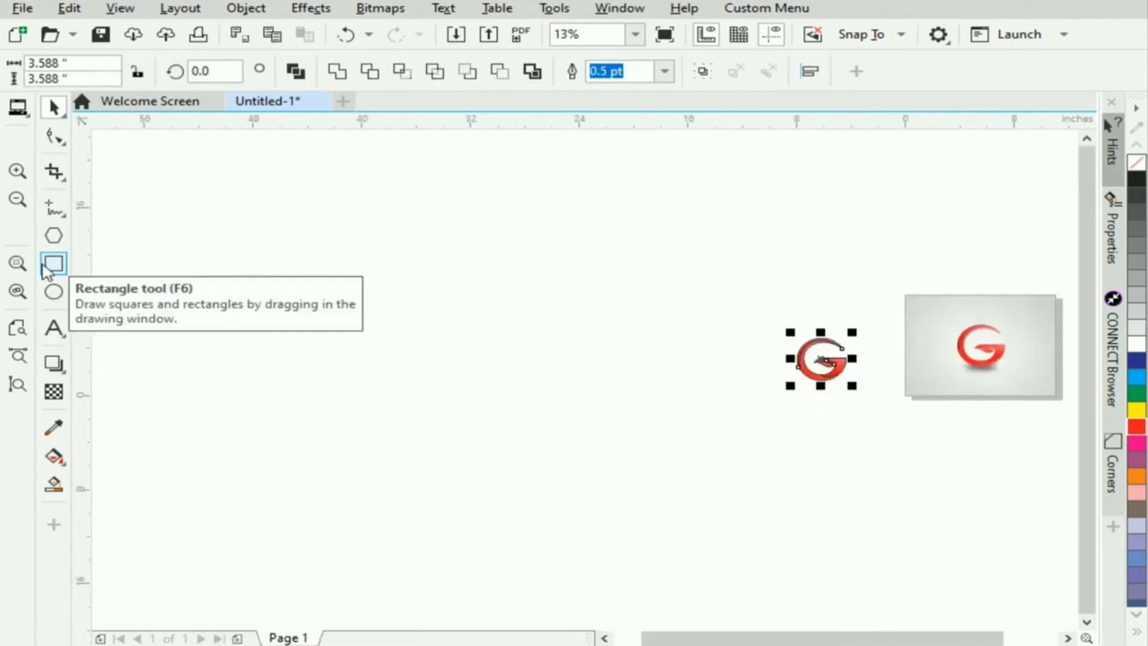
pyautogui.click(17, 263)
pyautogui.rightClick(1135, 162)
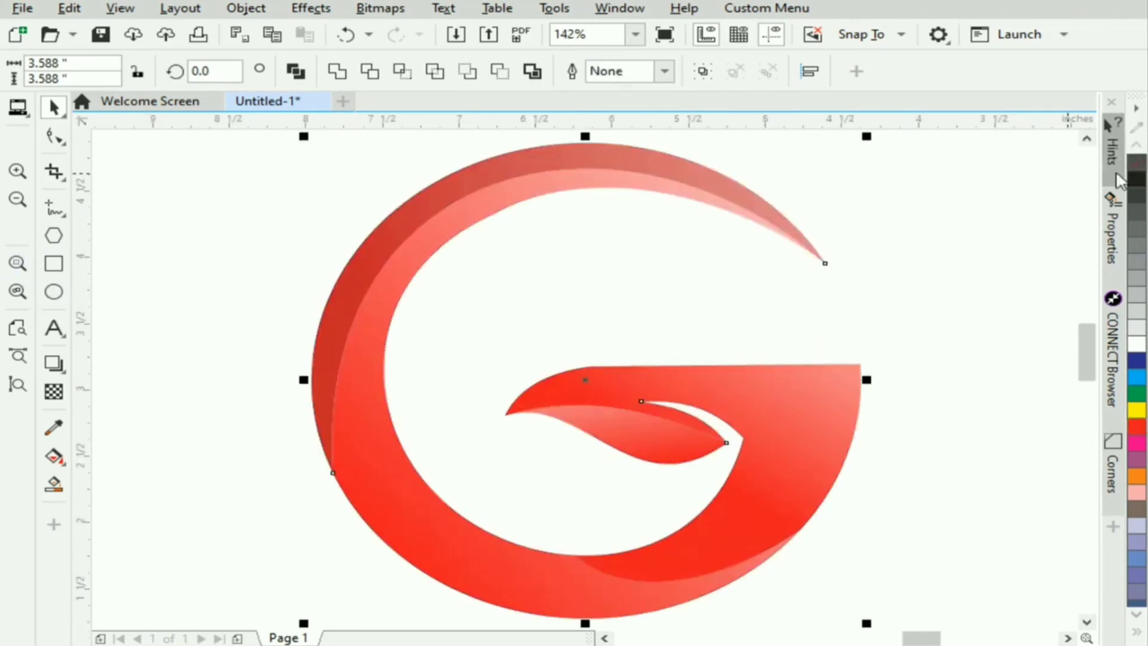
pyautogui.click(148, 342)
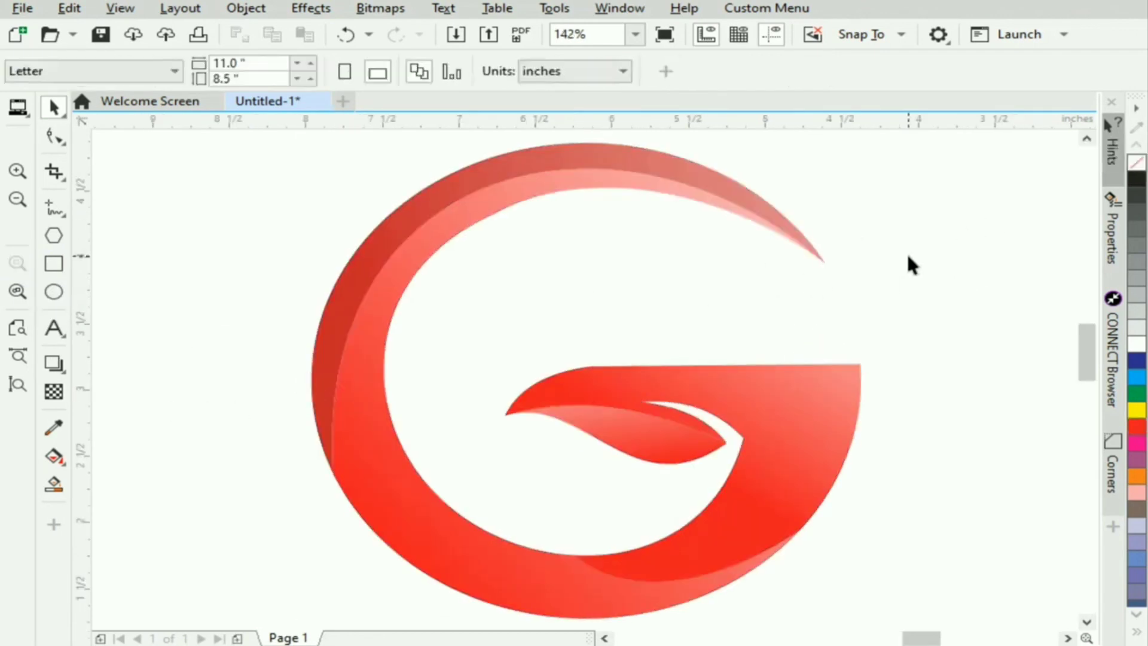
# - Examine the gradient-filled G alongside the reference image and close up
pyautogui.scroll(-2, 908, 257)
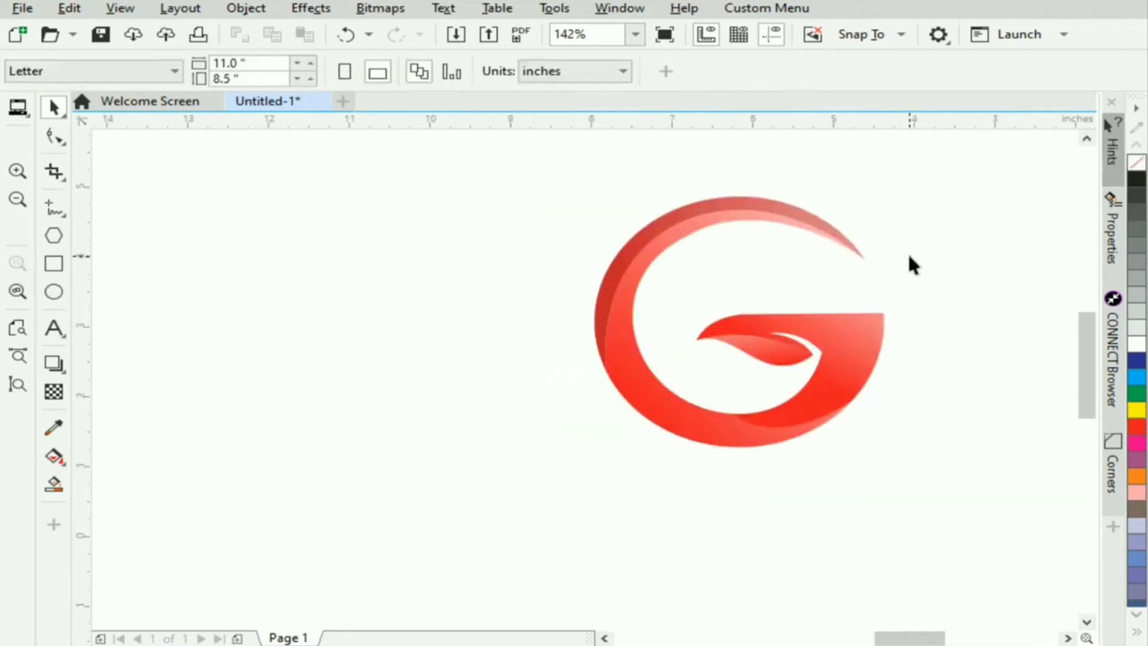
pyautogui.click(1068, 637)
pyautogui.moveTo(1093, 392); pyautogui.dragTo(1095, 377)
pyautogui.click(17, 356)
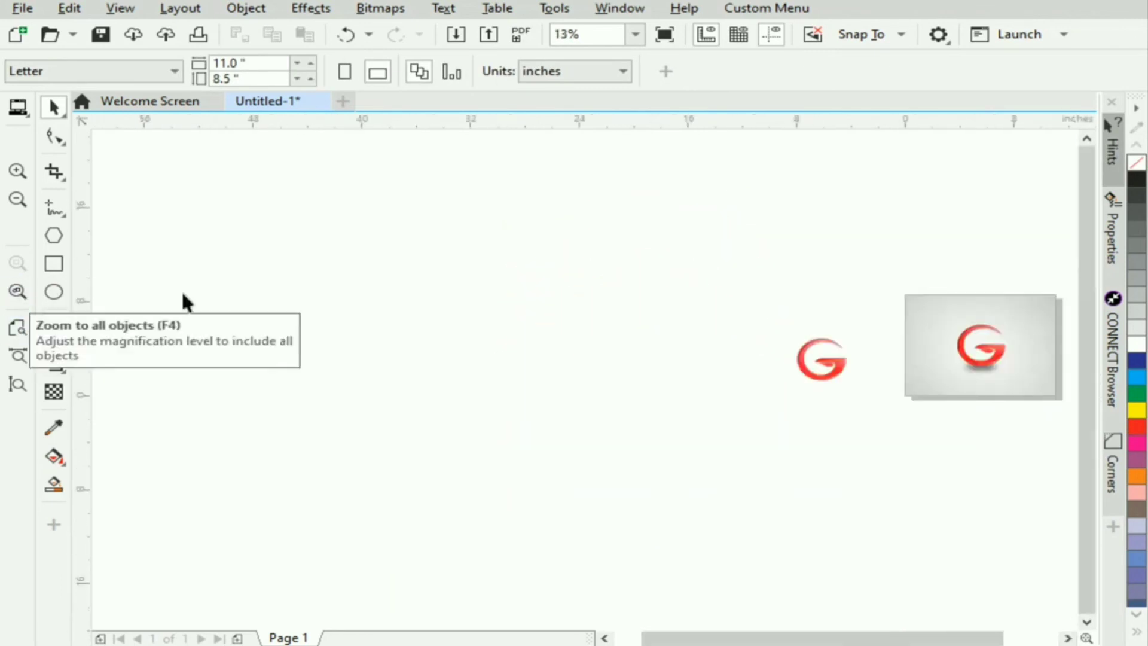
pyautogui.moveTo(840, 374); pyautogui.dragTo(872, 411)
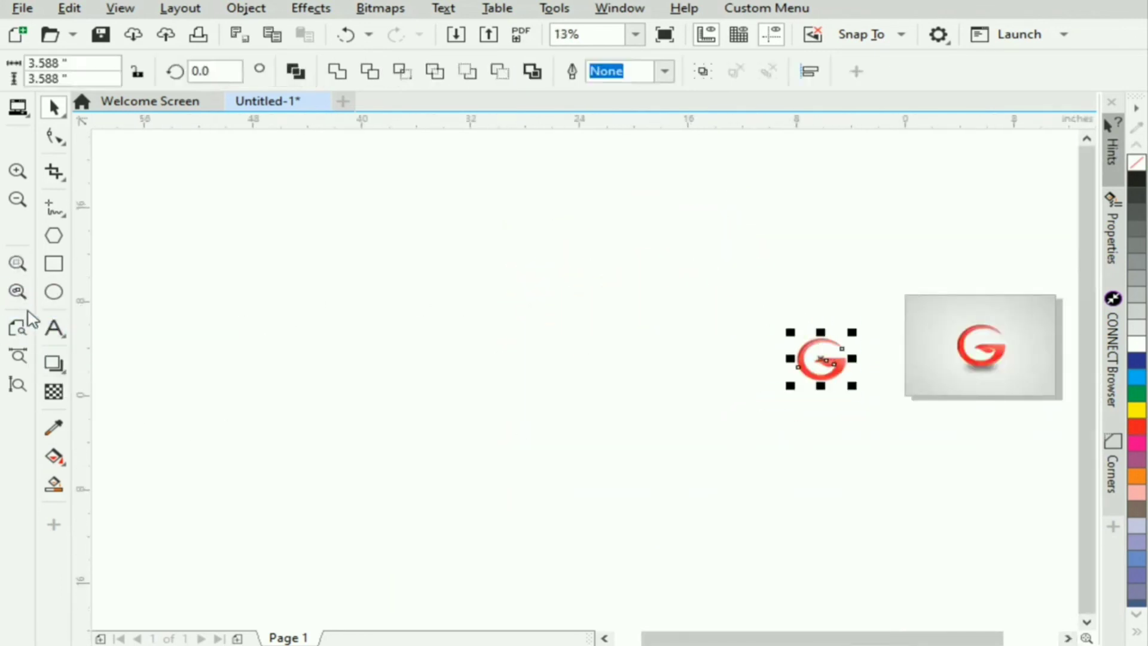
pyautogui.click(18, 264)
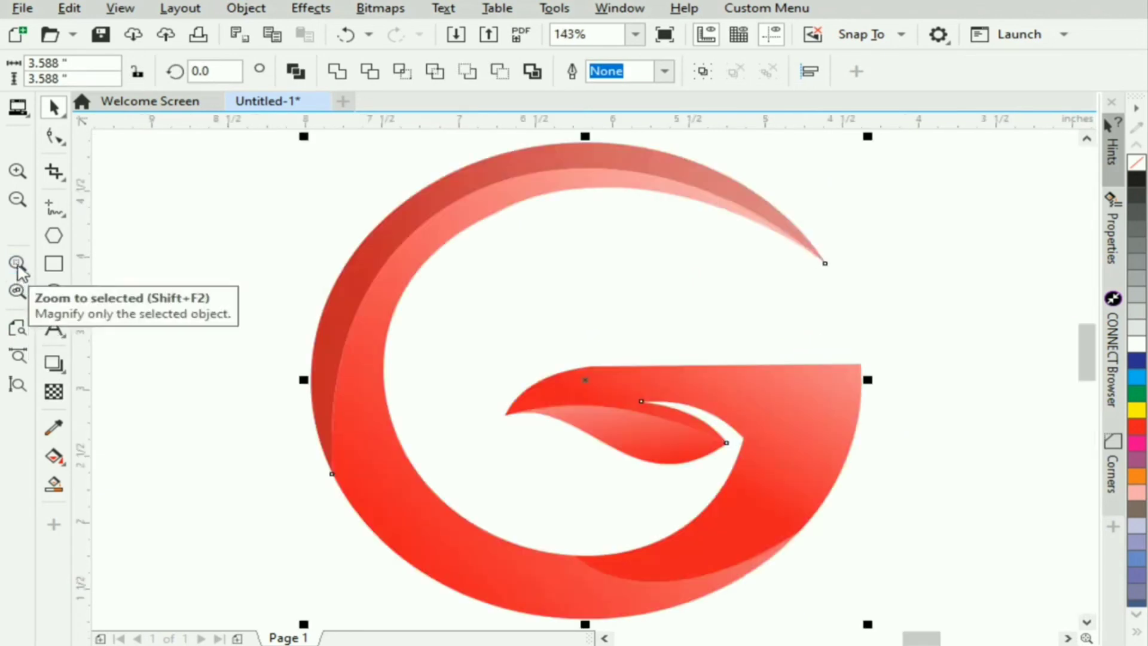
pyautogui.click(220, 260)
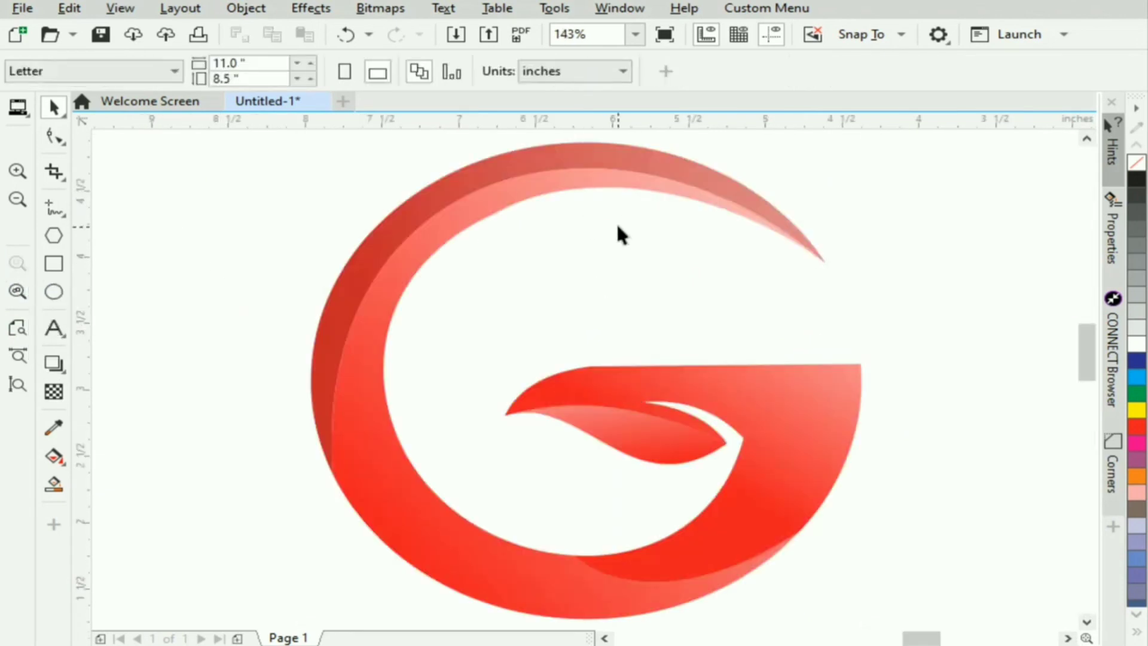